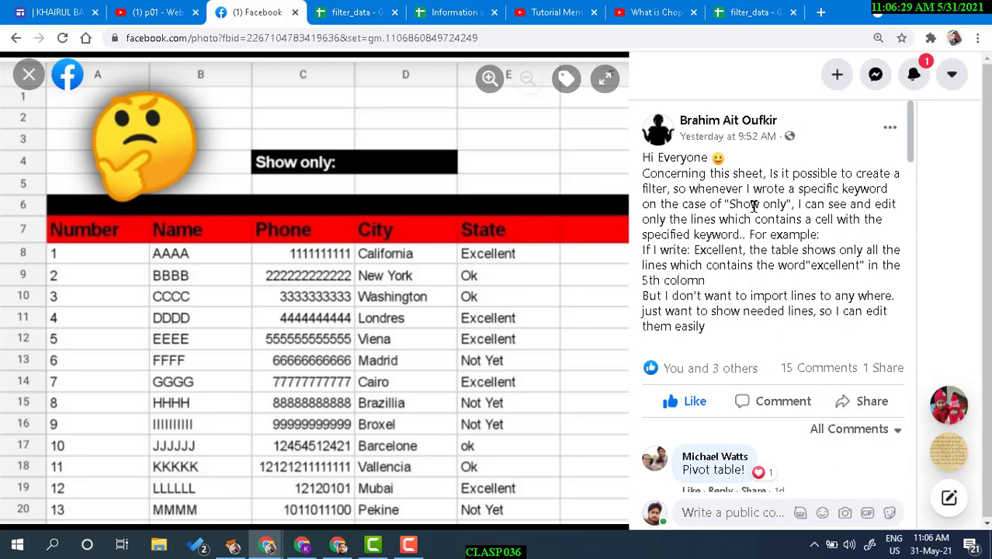
Read the keyword filter request in the Facebook post and switch to the Google Sheet CLASP 036
{"action": "triple_click", "coordinate": [693, 254]}
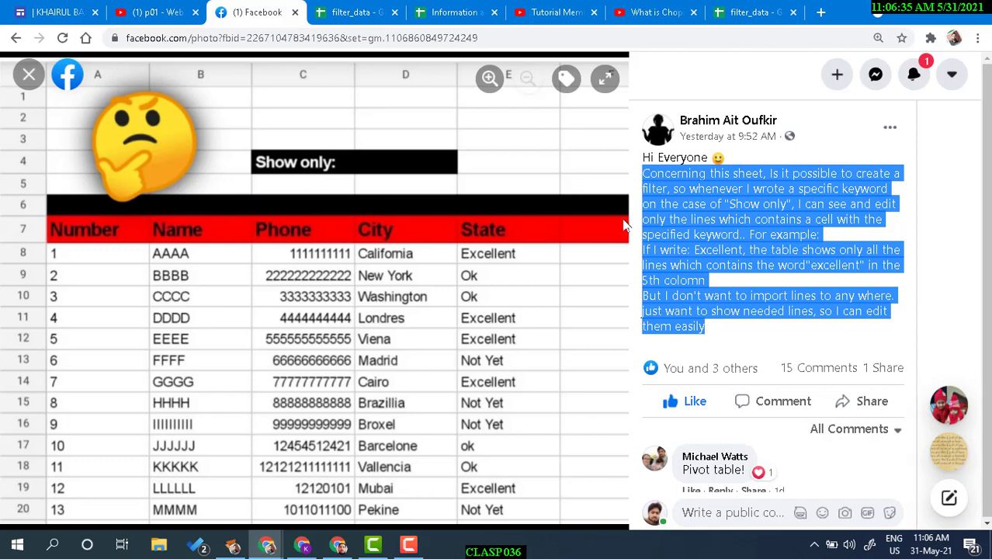
{"action": "left_click", "coordinate": [700, 287]}
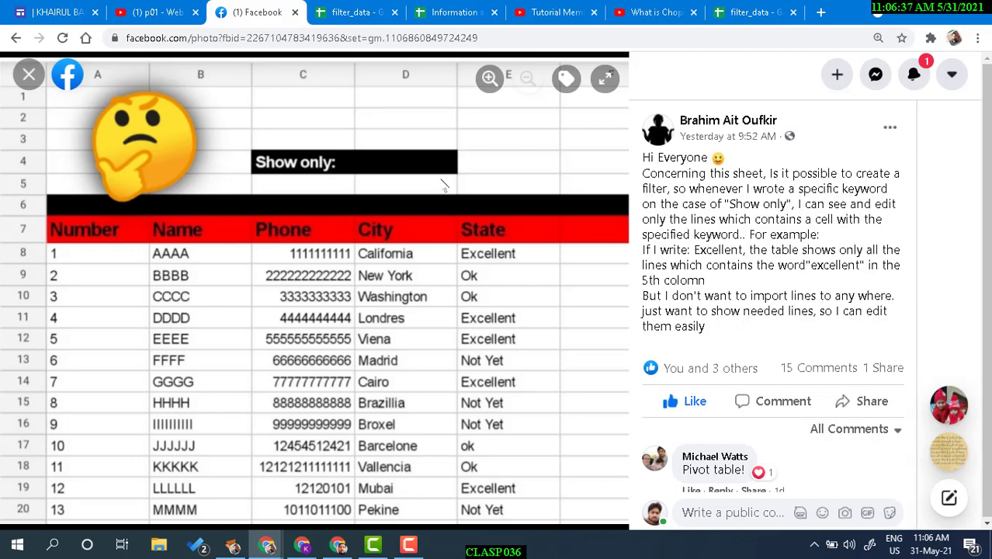
{"action": "mouse_move", "coordinate": [711, 134]}
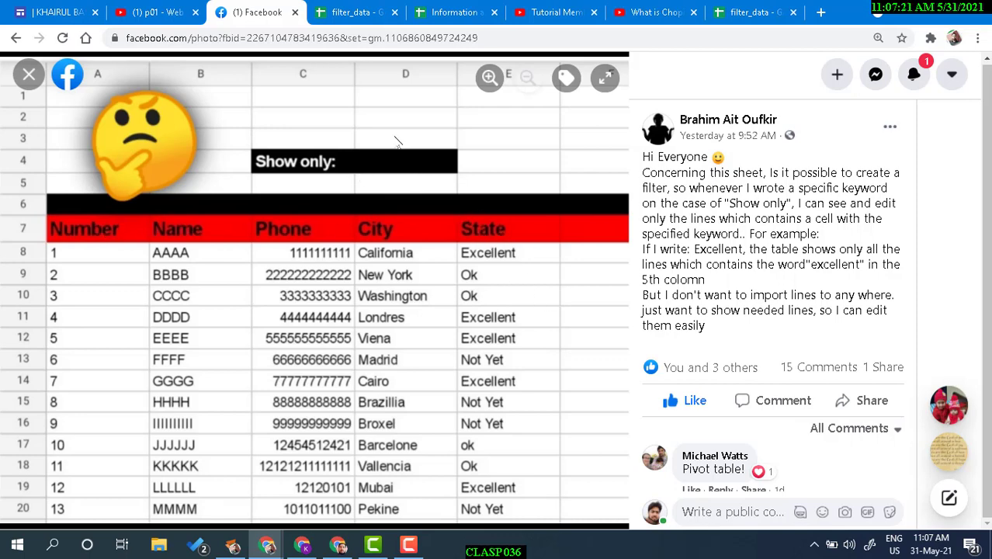
{"action": "mouse_move", "coordinate": [347, 548]}
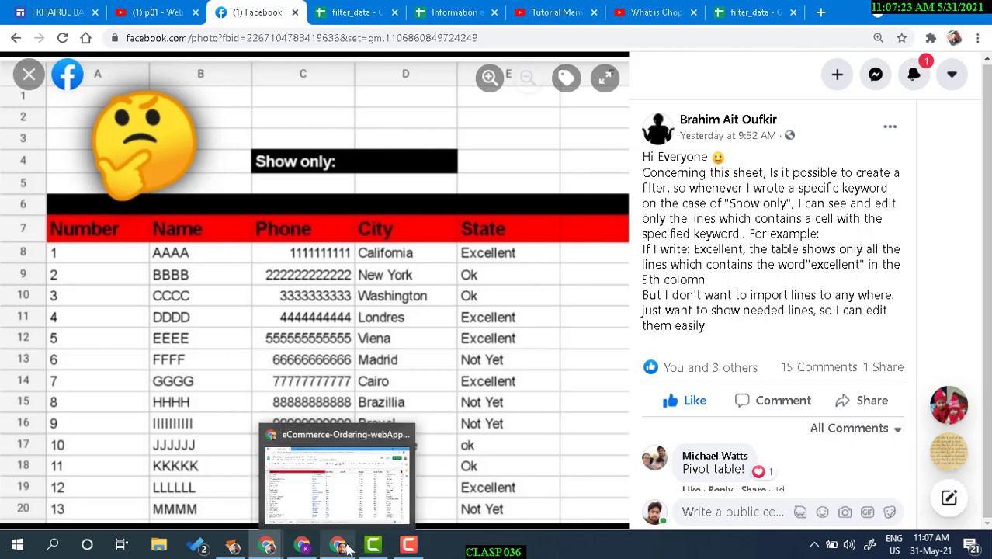
{"action": "left_click", "coordinate": [320, 500]}
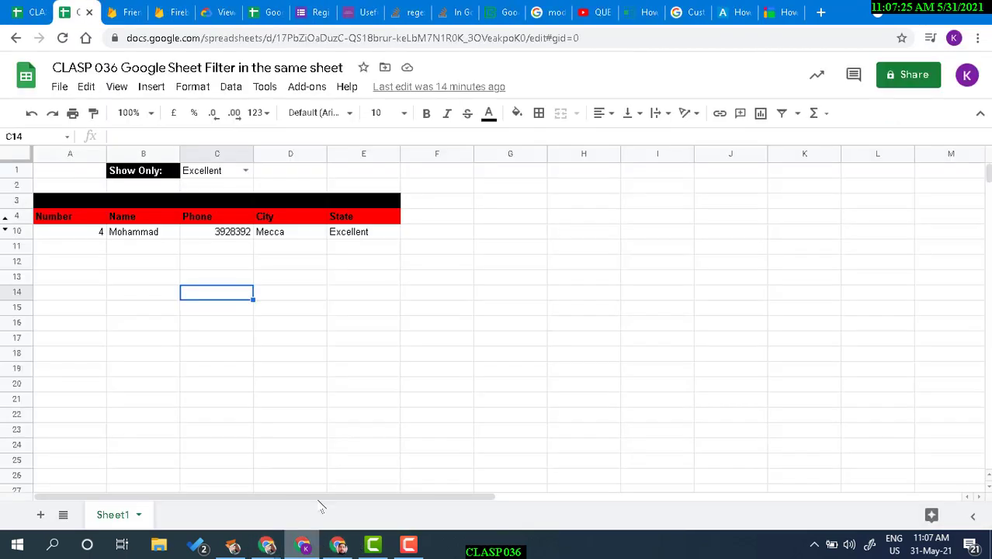
Inspect the Show Only label, its selector cell C1 and the table's header row
{"action": "left_click", "coordinate": [196, 177]}
{"action": "left_click", "coordinate": [137, 179]}
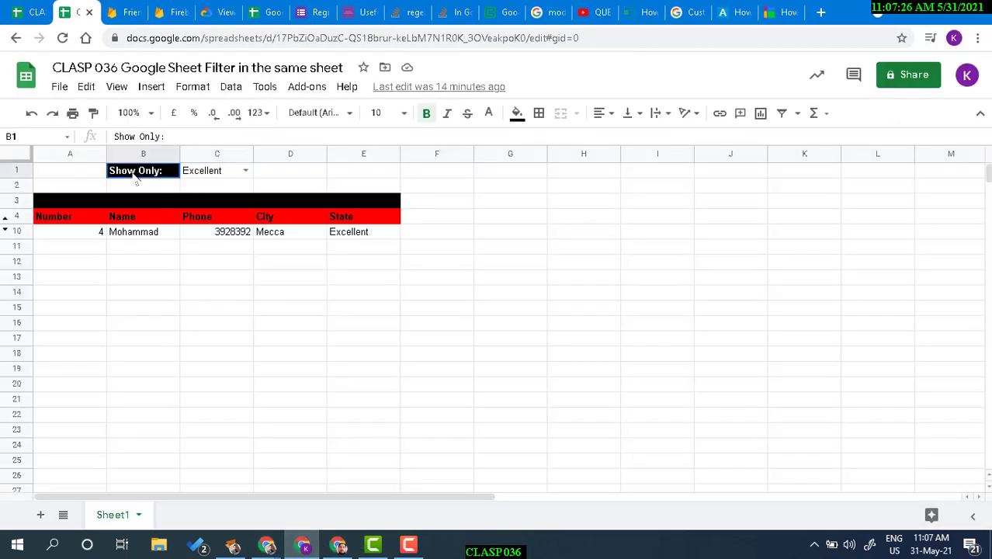
{"action": "left_click", "coordinate": [209, 177]}
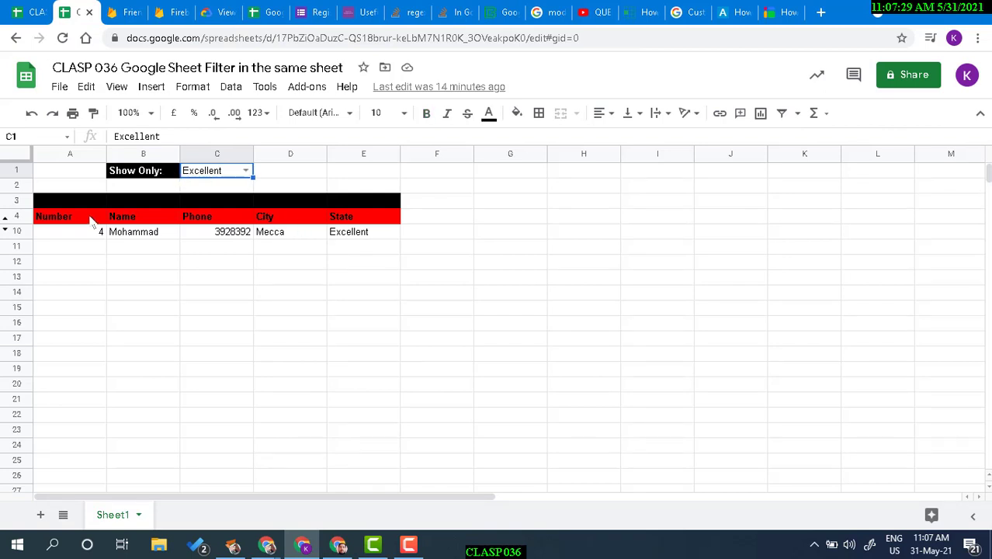
{"action": "left_click", "coordinate": [68, 205]}
{"action": "left_click", "coordinate": [290, 221]}
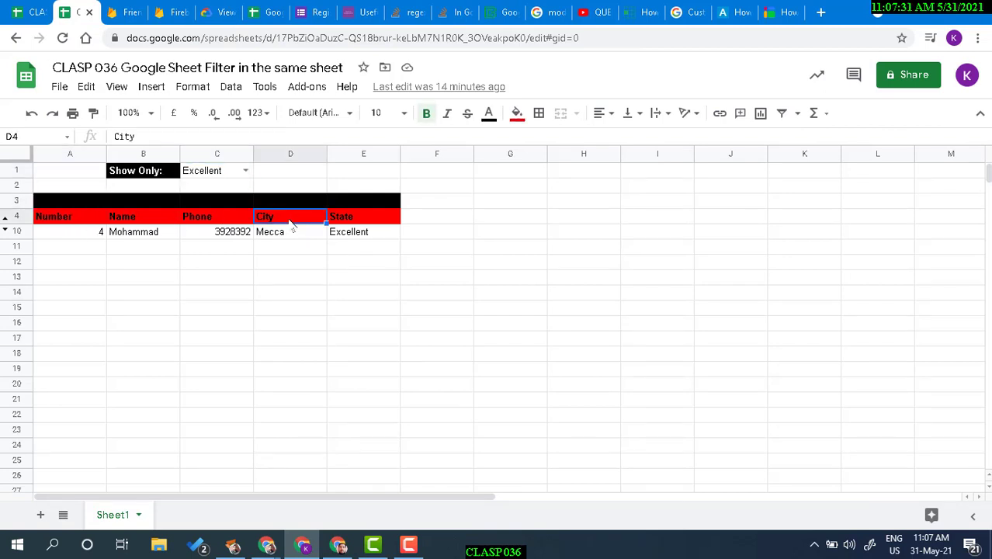
Turn on a filter for the table starting at header row 4 and view the State column's filter values
{"action": "key", "text": "Right"}
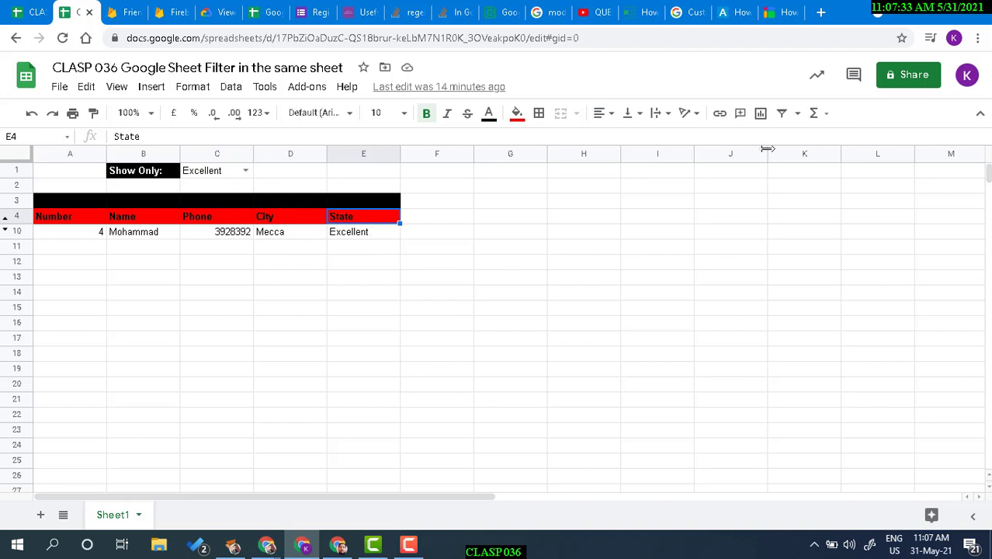
{"action": "left_click", "coordinate": [784, 115]}
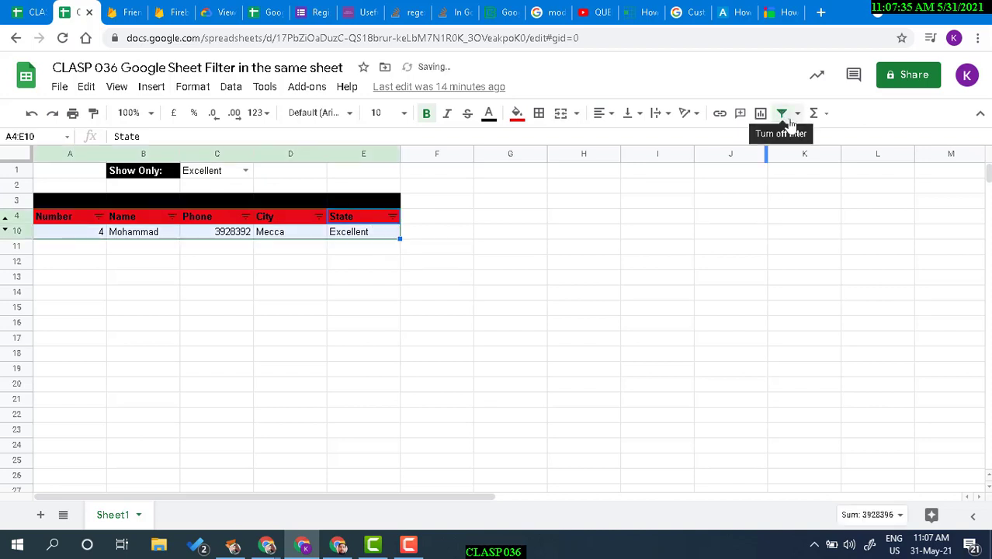
{"action": "left_click", "coordinate": [392, 219]}
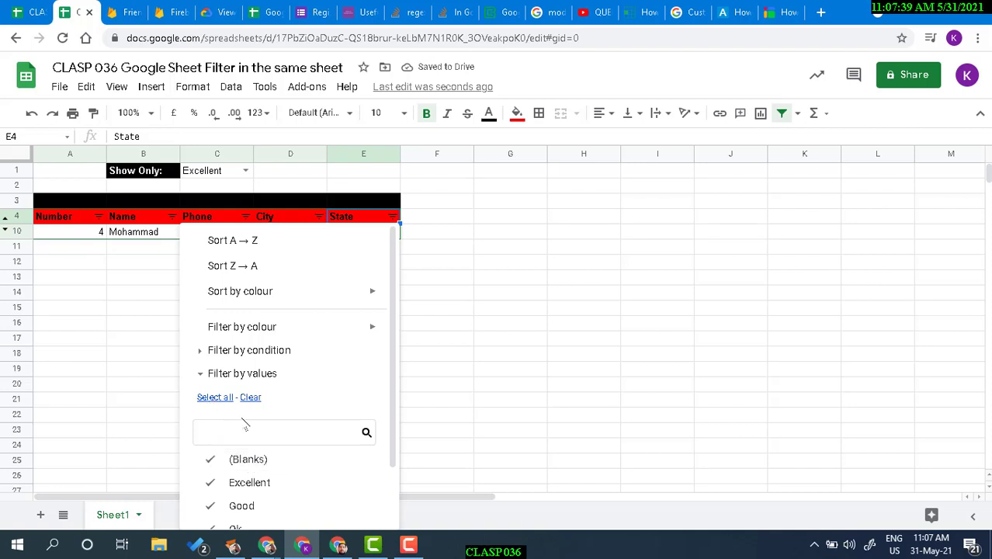
{"action": "scroll", "coordinate": [329, 466], "scroll_direction": "down", "scroll_amount": 1}
{"action": "left_click", "coordinate": [348, 506]}
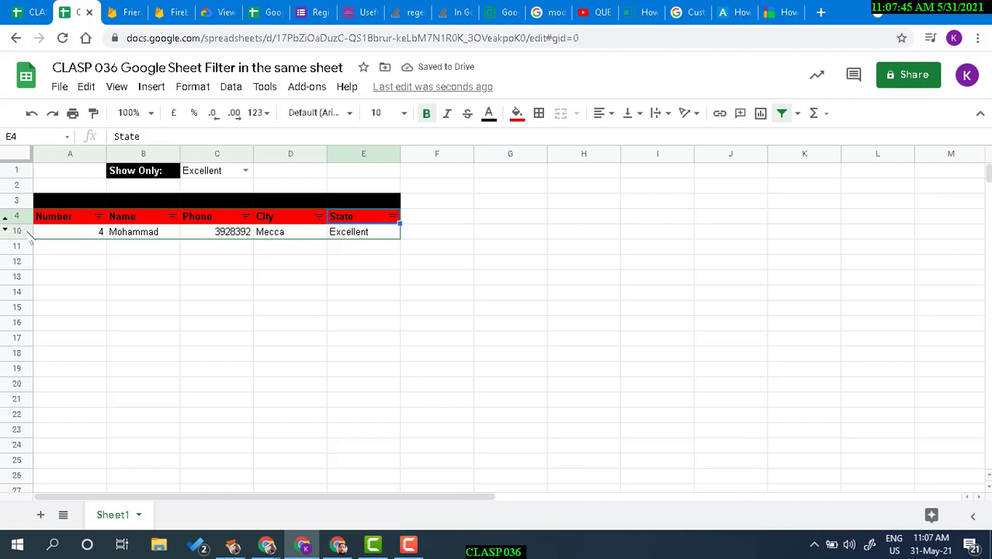
{"action": "left_click", "coordinate": [281, 277]}
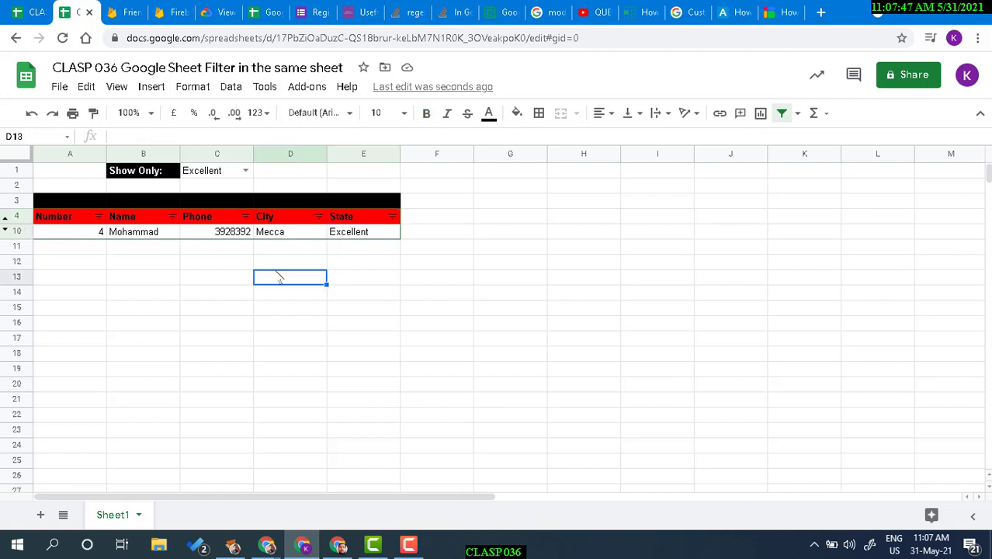
Test the Show Only selector in C1 with Good, Ok, Good again and Excellent
{"action": "left_click", "coordinate": [243, 171]}
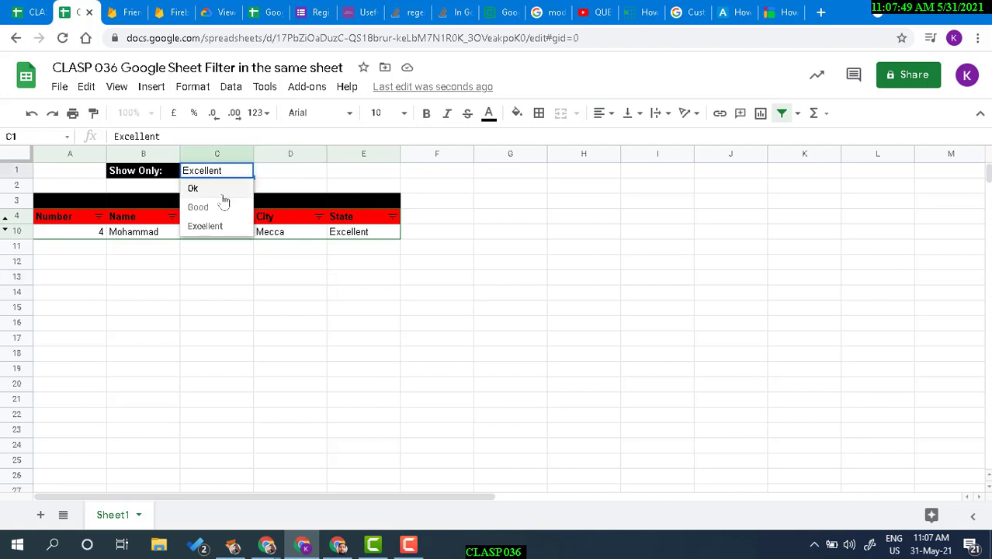
{"action": "left_click", "coordinate": [215, 207]}
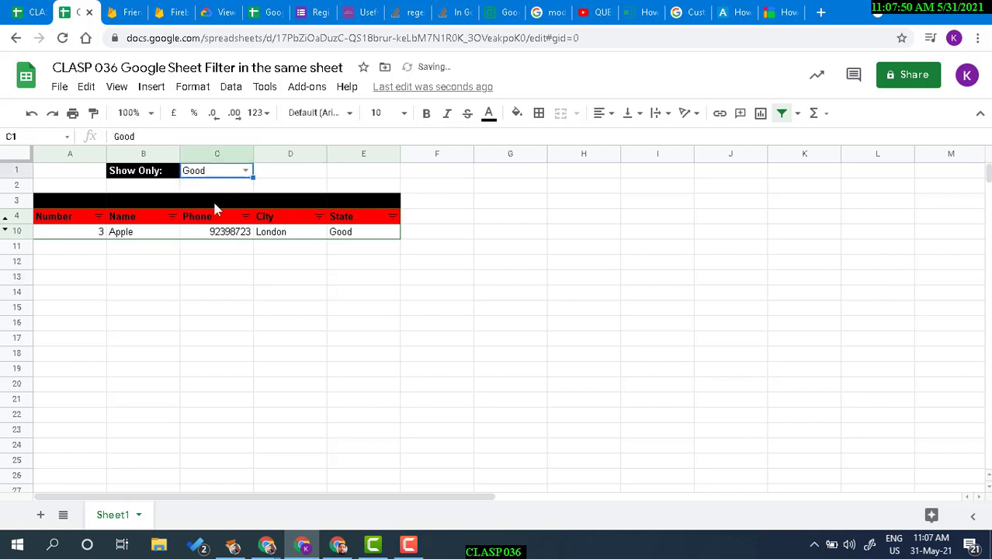
{"action": "left_click", "coordinate": [245, 170]}
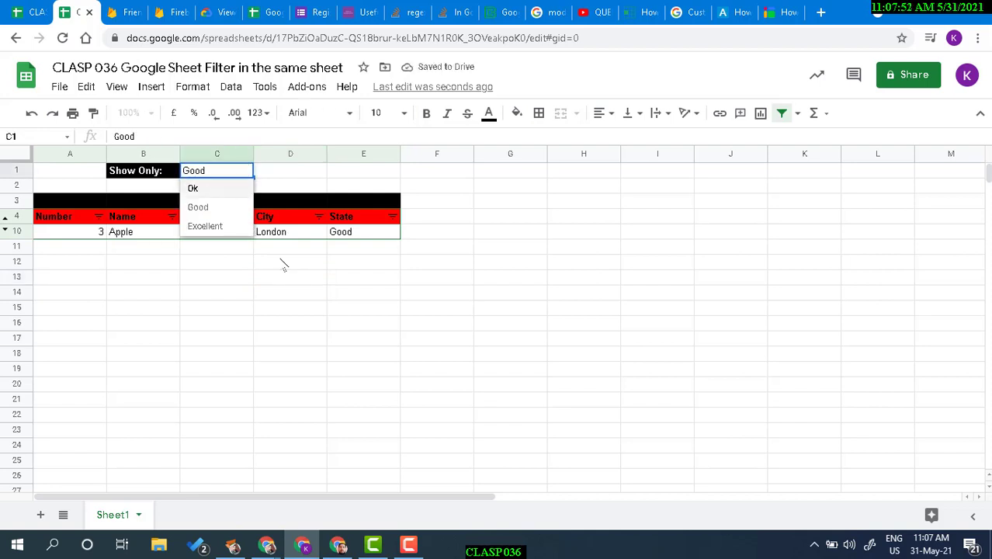
{"action": "key", "text": "Return"}
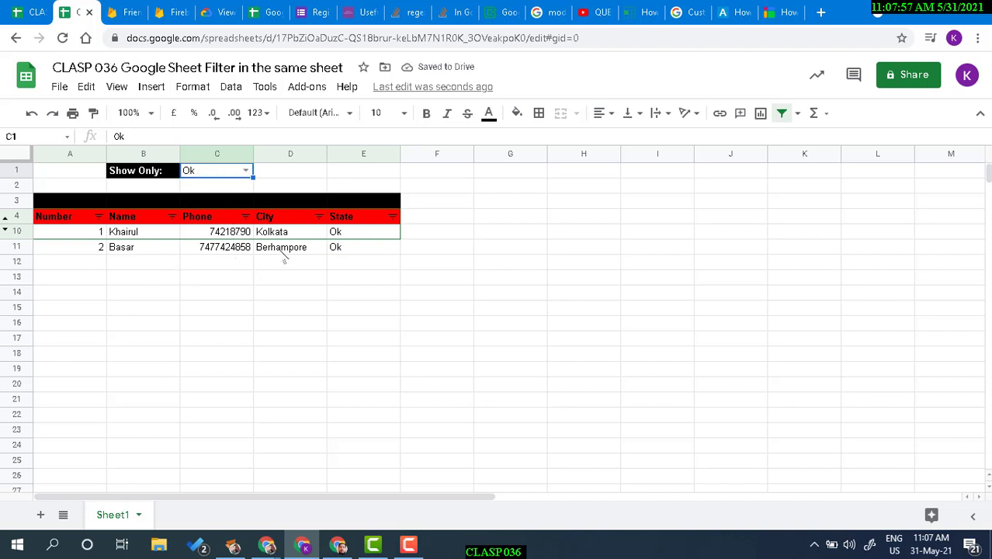
{"action": "left_click", "coordinate": [245, 171]}
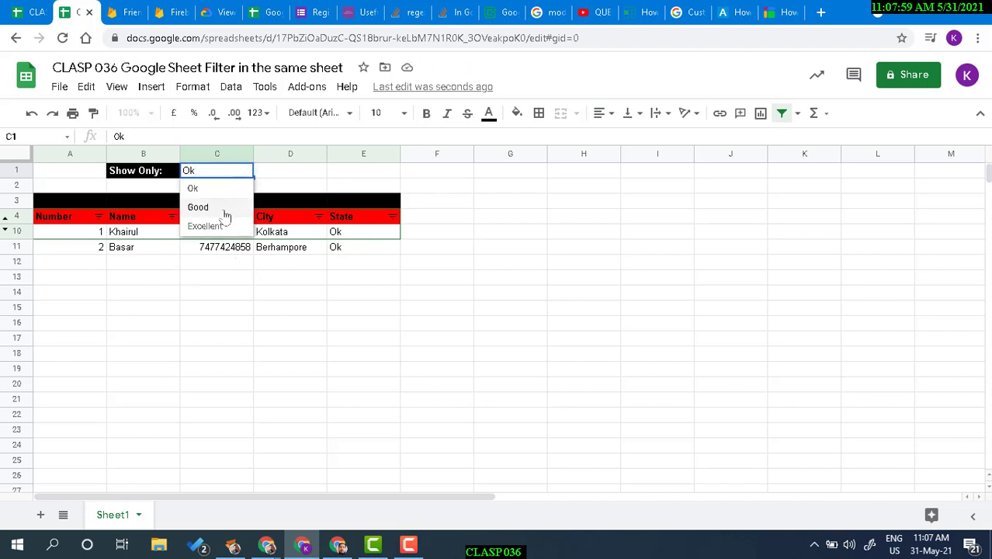
{"action": "left_click", "coordinate": [222, 212]}
{"action": "left_click", "coordinate": [245, 171]}
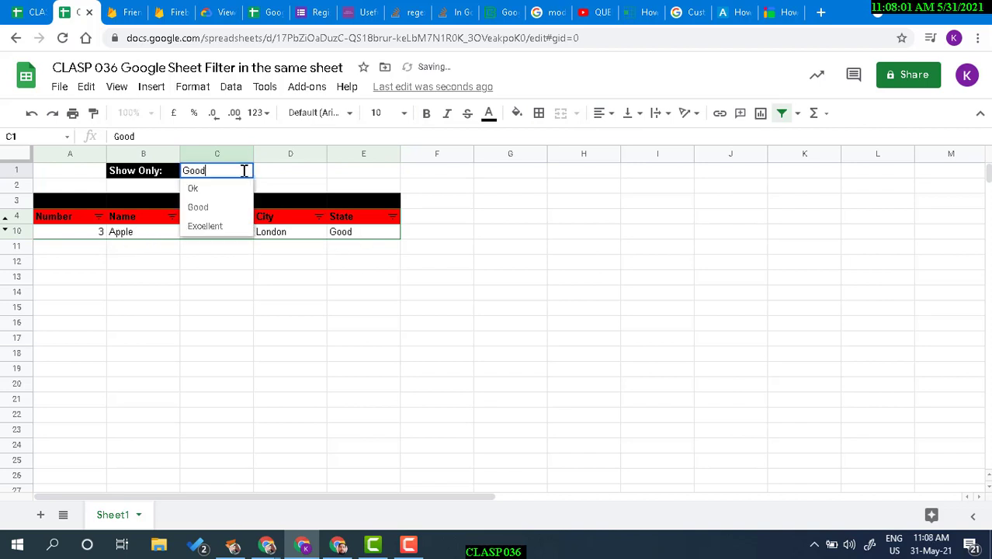
{"action": "left_click", "coordinate": [212, 226]}
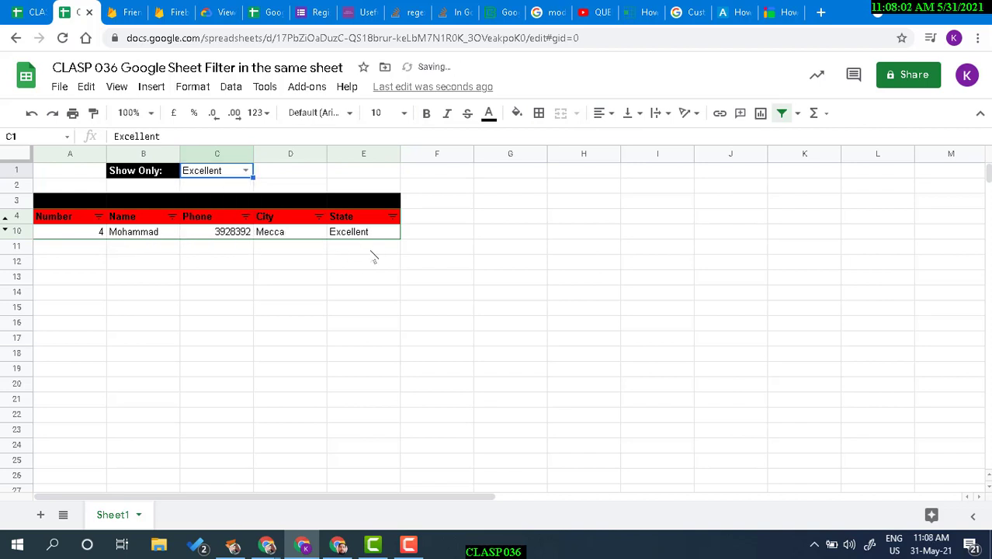
Try to edit the filtered record directly by appending 2 to the name in B10
{"action": "left_click", "coordinate": [171, 237]}
{"action": "double_click", "coordinate": [173, 238]}
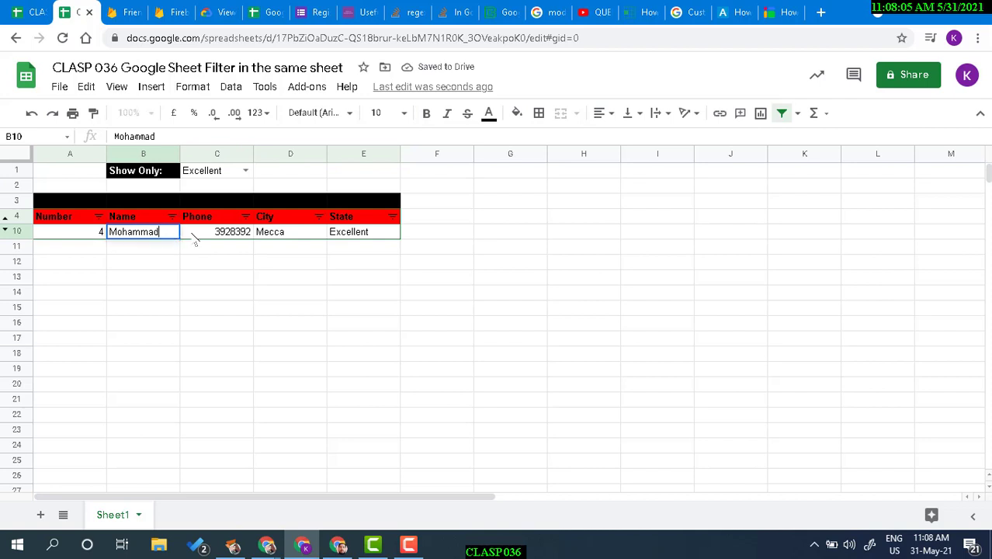
{"action": "type", "text": "2"}
{"action": "left_click", "coordinate": [209, 281]}
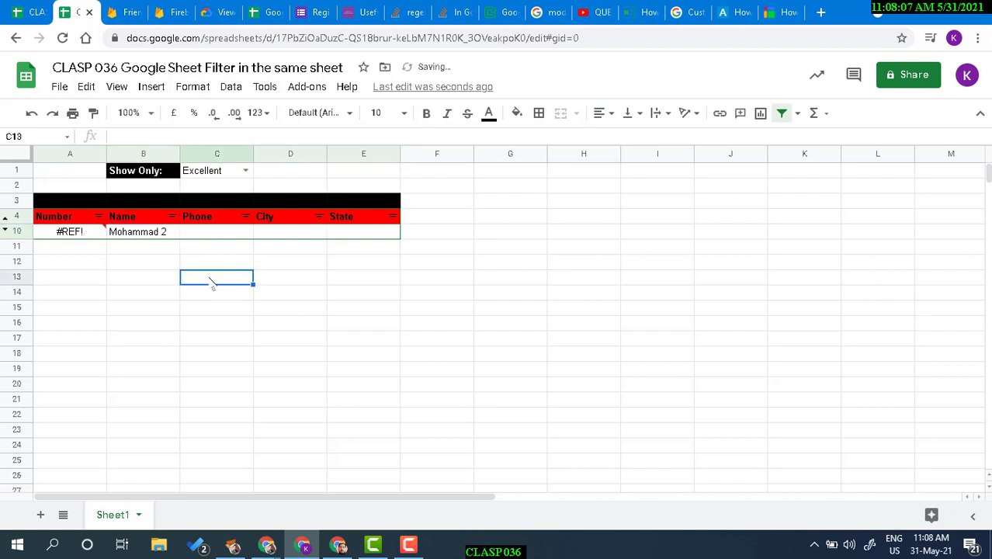
{"action": "left_click", "coordinate": [166, 237]}
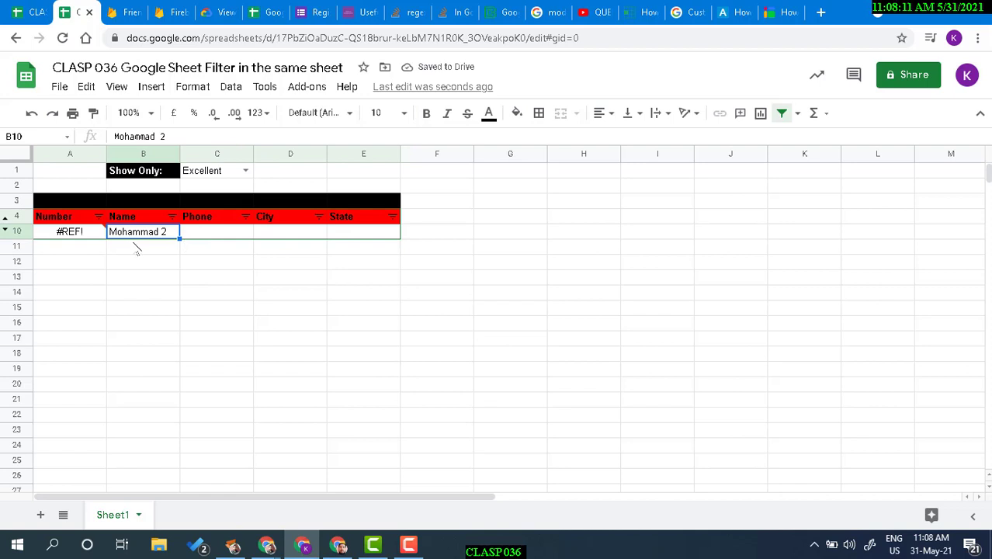
Unhide the hidden rows between rows 4 and 10
{"action": "left_click", "coordinate": [16, 216]}
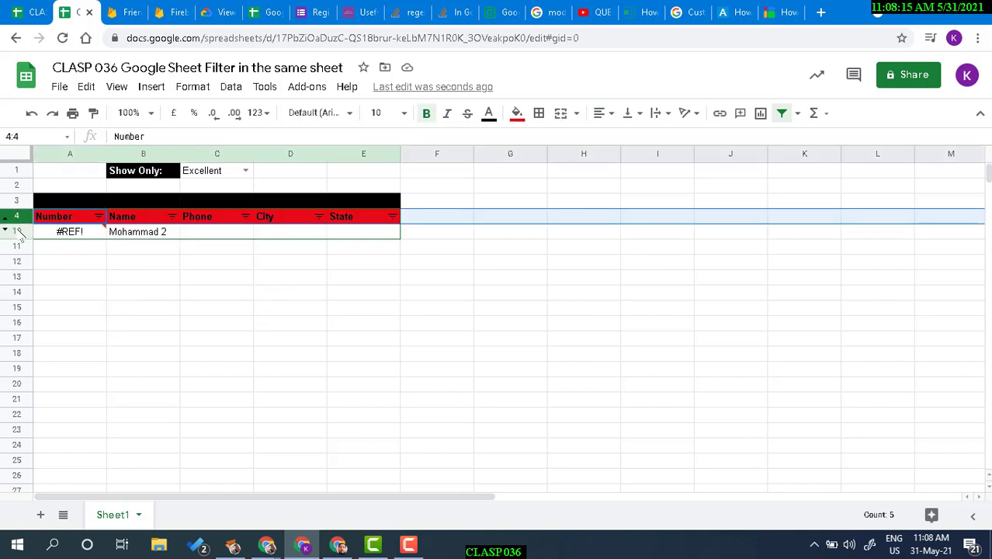
{"action": "left_click", "coordinate": [17, 230], "text": "shift"}
{"action": "right_click", "coordinate": [16, 227]}
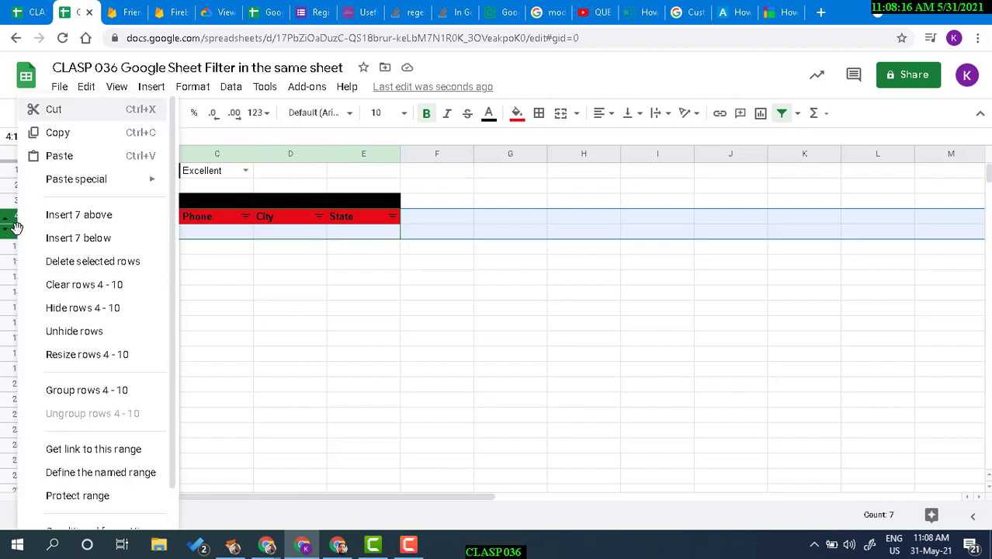
{"action": "left_click", "coordinate": [98, 330]}
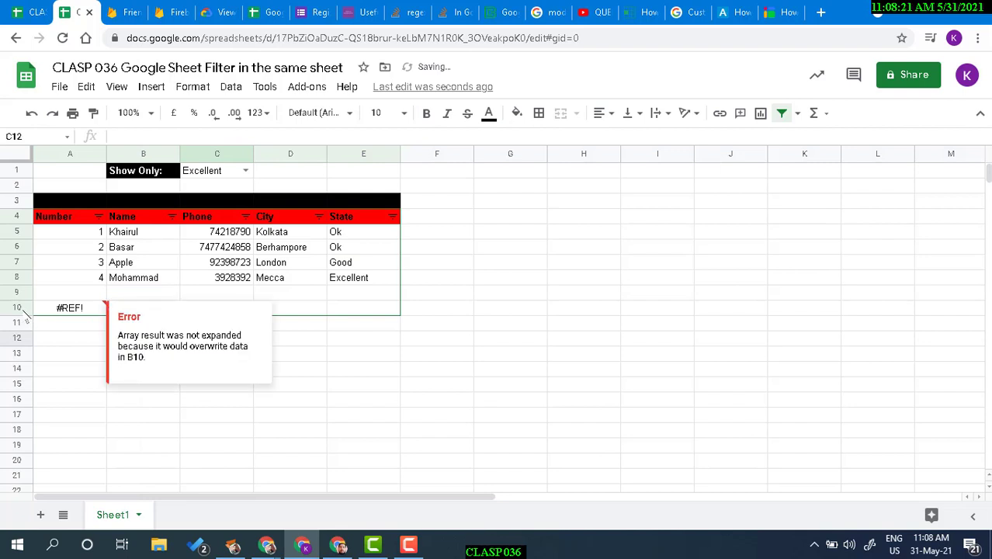
Remove the appended 2 from B10 and clear the manually entered name from that cell
{"action": "left_click", "coordinate": [23, 309]}
{"action": "double_click", "coordinate": [152, 311]}
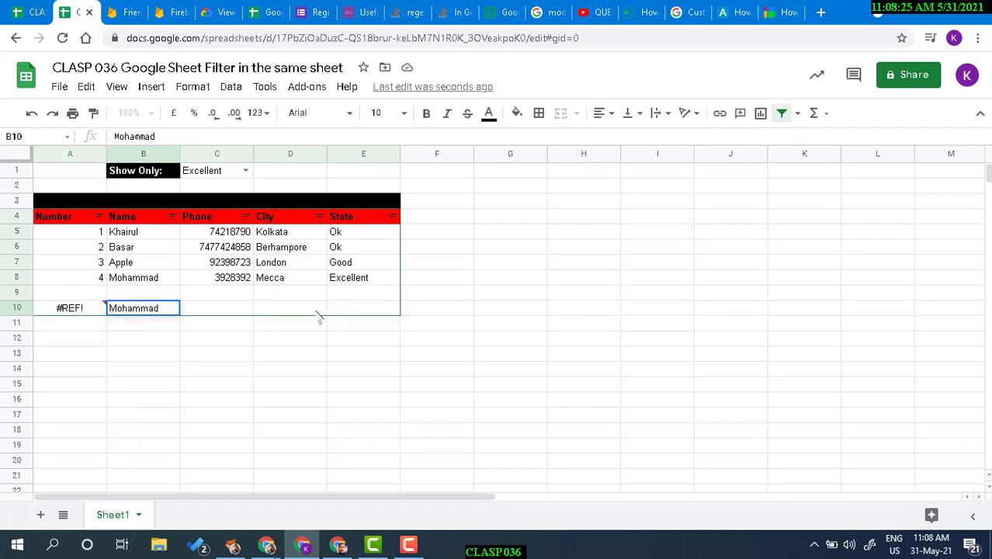
{"action": "key", "text": "Return"}
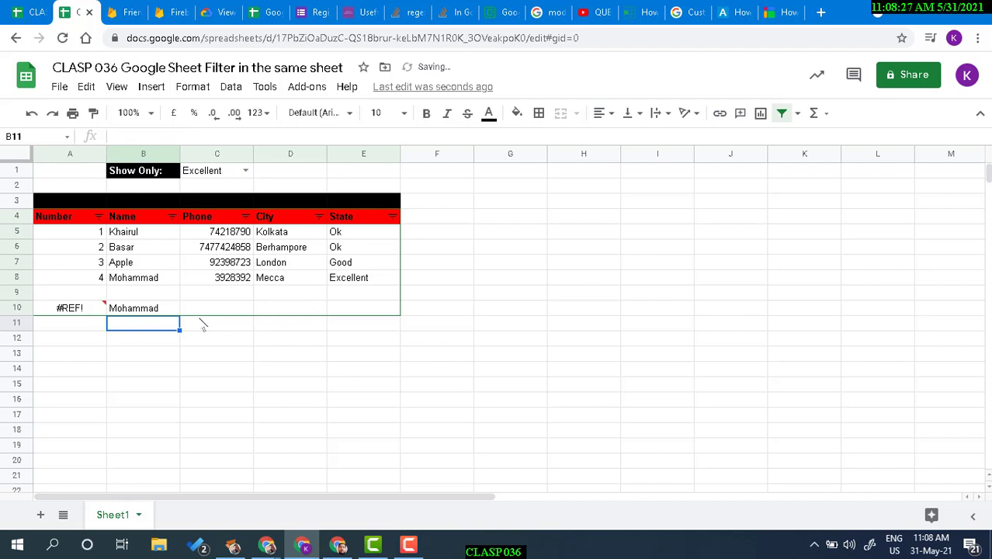
{"action": "left_click", "coordinate": [160, 308]}
{"action": "key", "text": "Delete"}
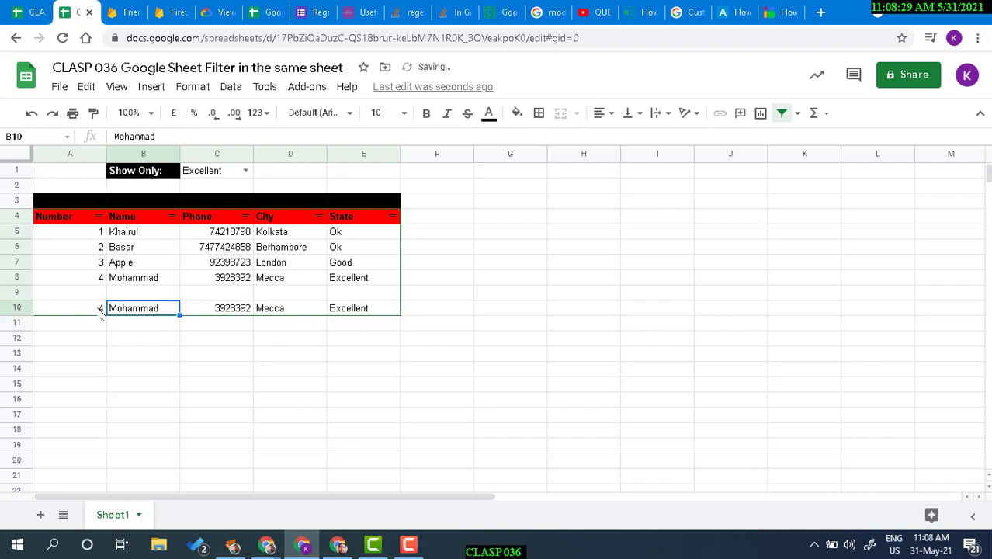
{"action": "left_click", "coordinate": [186, 344]}
Inspect the filter formula in A10 and switch the Show Only selector in C1 to Ok, and finally Good
{"action": "left_click", "coordinate": [95, 309]}
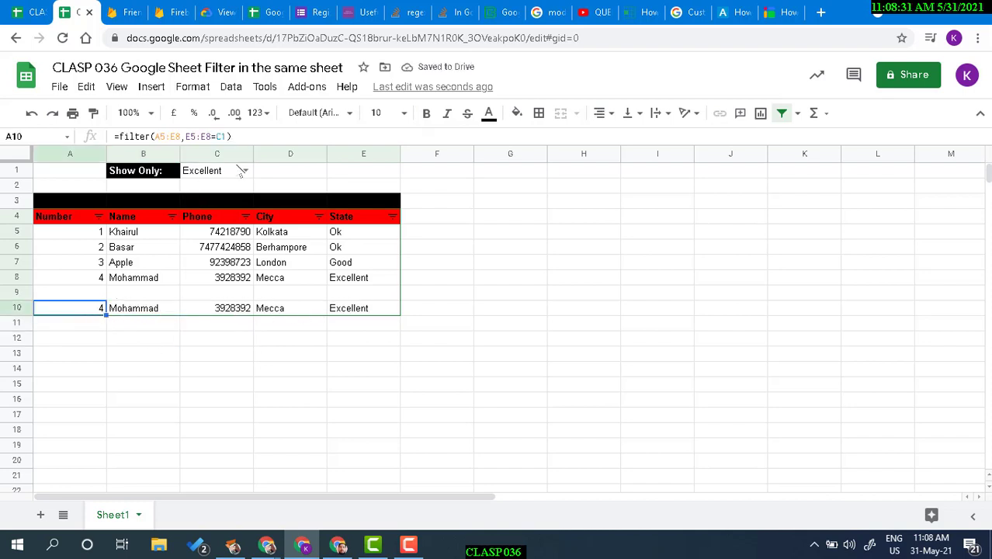
{"action": "left_click", "coordinate": [246, 170]}
{"action": "left_click", "coordinate": [216, 191]}
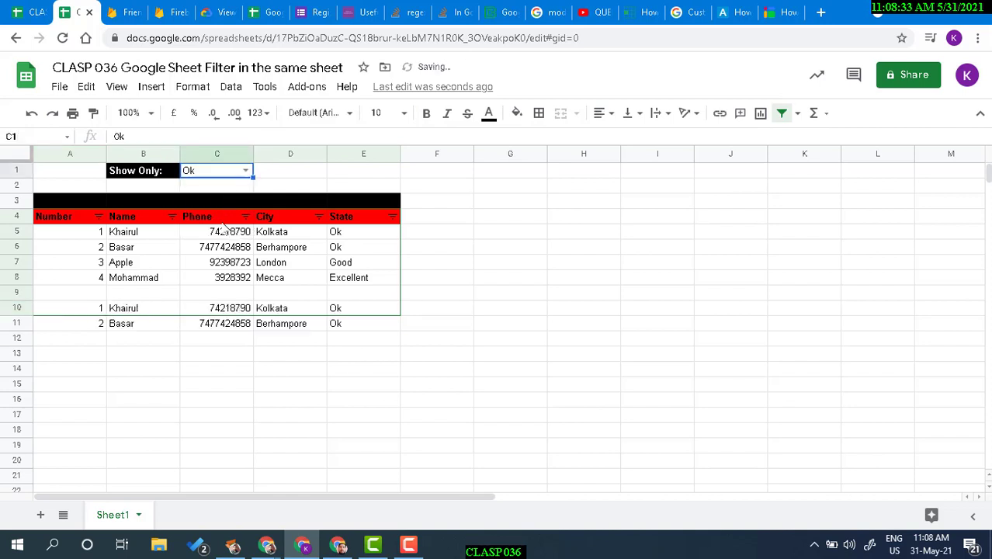
{"action": "left_click", "coordinate": [244, 170]}
{"action": "left_click", "coordinate": [231, 208]}
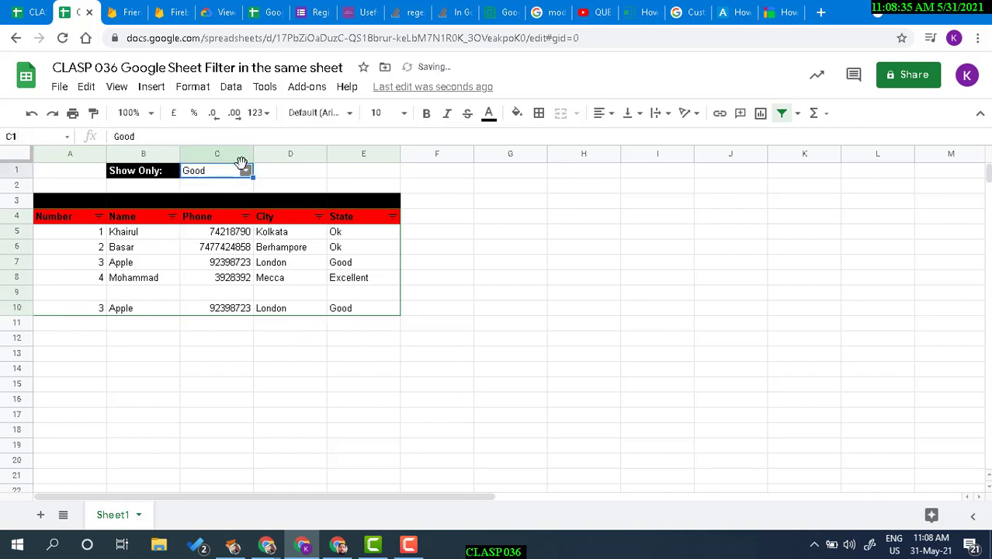
{"action": "left_click", "coordinate": [243, 171]}
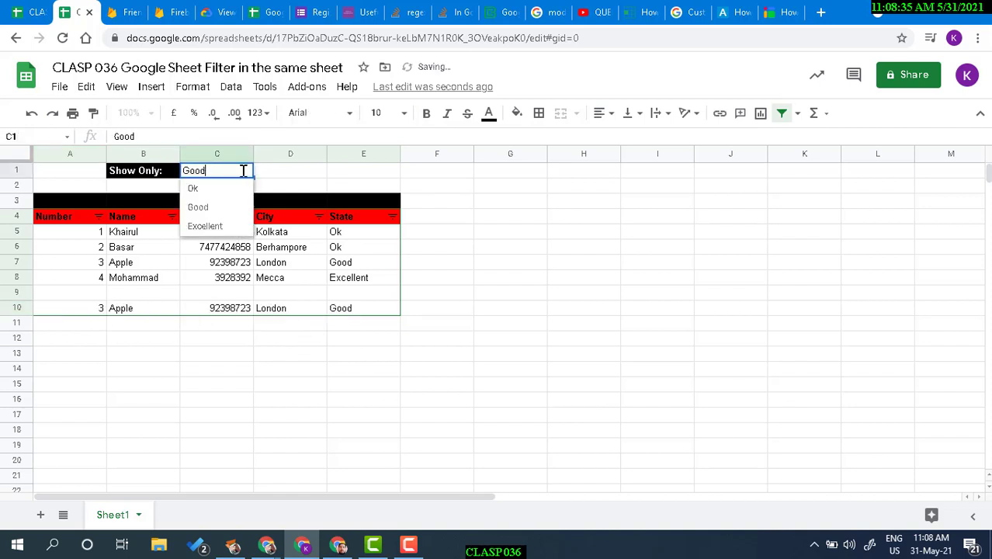
{"action": "left_click", "coordinate": [219, 208]}
{"action": "left_click", "coordinate": [132, 174]}
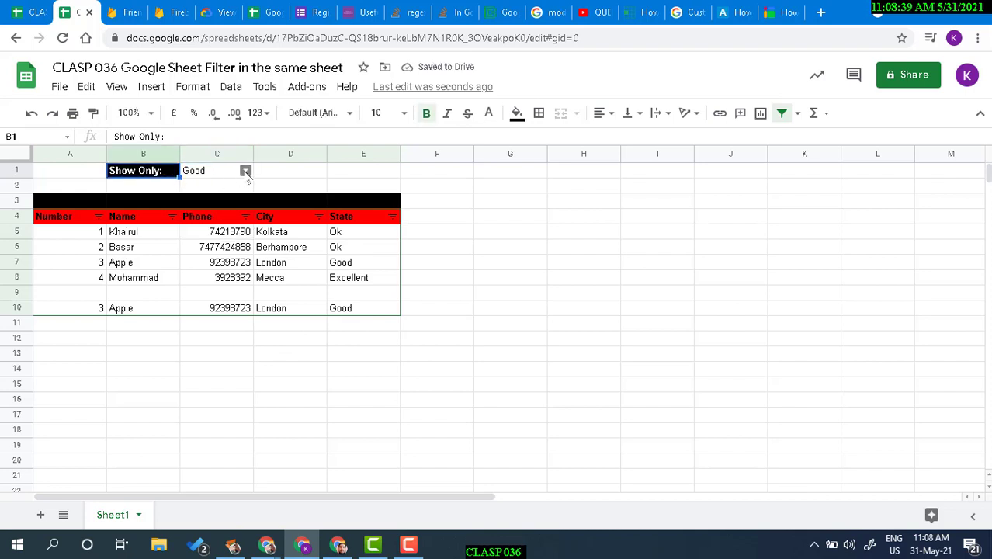
{"action": "left_click", "coordinate": [244, 174]}
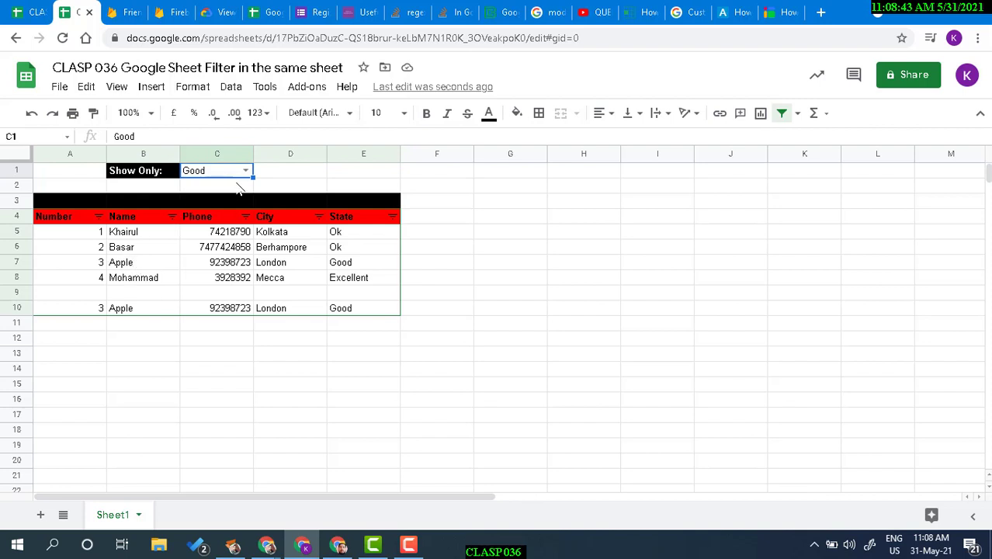
Set the Show Only selector in C1 to Excellent and compare the source rows with the filtered record in row 10
{"action": "left_click", "coordinate": [246, 170]}
{"action": "left_click", "coordinate": [216, 225]}
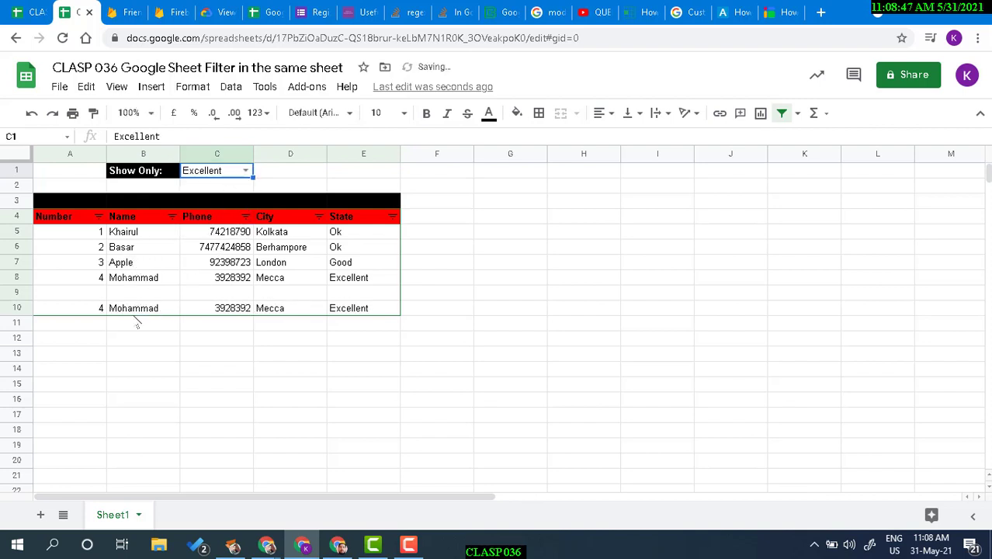
{"action": "left_click", "coordinate": [158, 311]}
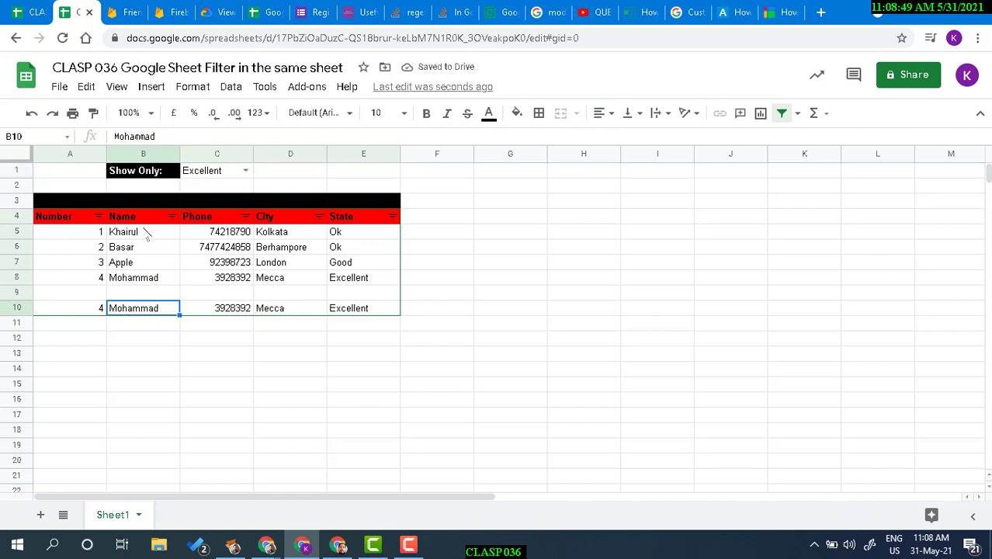
{"action": "left_click_drag", "start_coordinate": [151, 231], "coordinate": [380, 281]}
{"action": "left_click", "coordinate": [287, 309]}
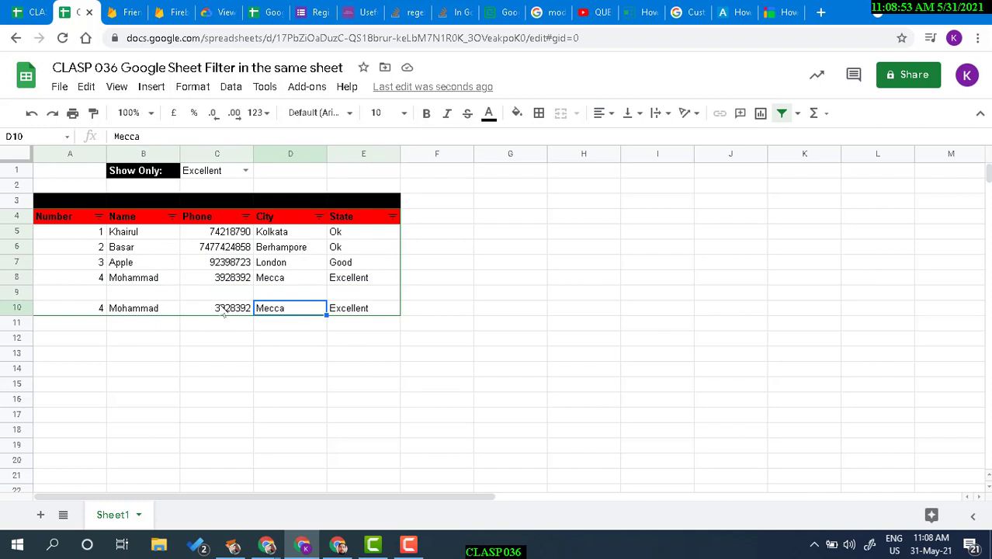
Filter the State column by values so that only Excellent rows are shown
{"action": "left_click", "coordinate": [392, 216]}
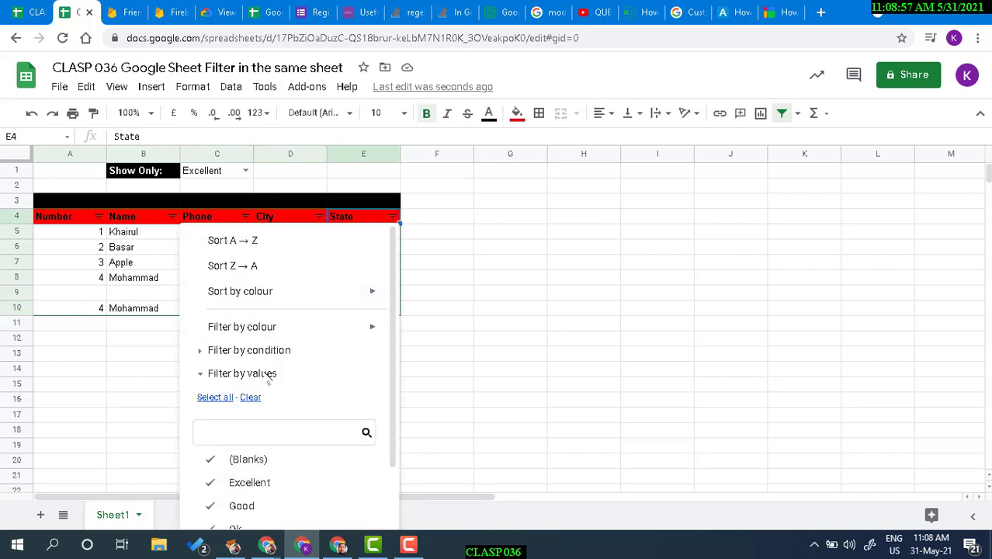
{"action": "scroll", "coordinate": [262, 369], "scroll_direction": "down", "scroll_amount": 2}
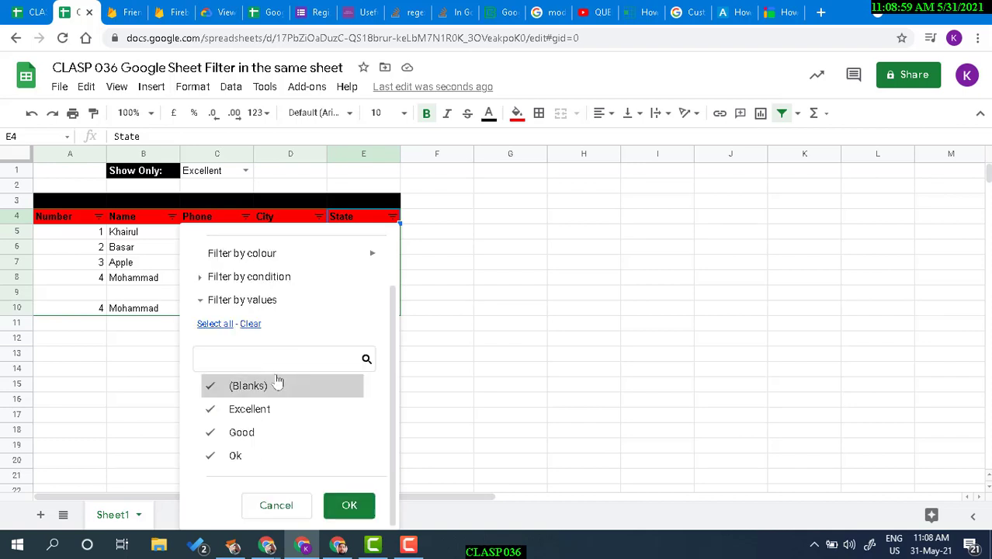
{"action": "left_click", "coordinate": [221, 324]}
{"action": "left_click", "coordinate": [249, 324]}
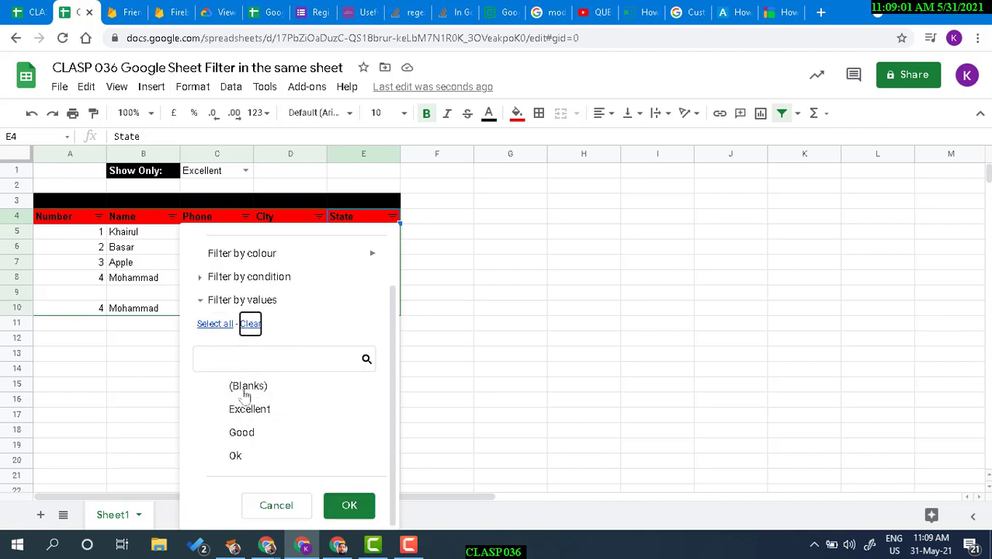
{"action": "left_click", "coordinate": [250, 409]}
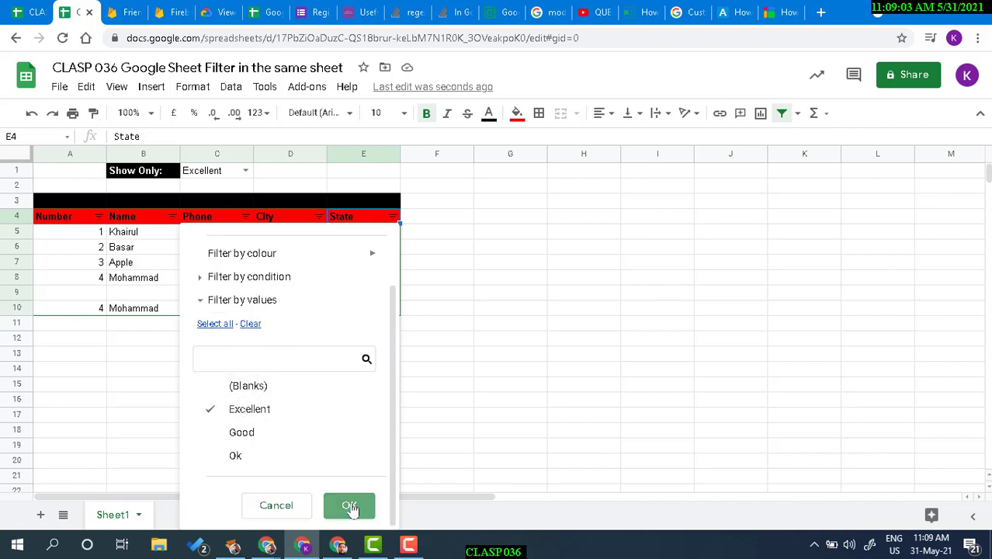
{"action": "left_click", "coordinate": [349, 506]}
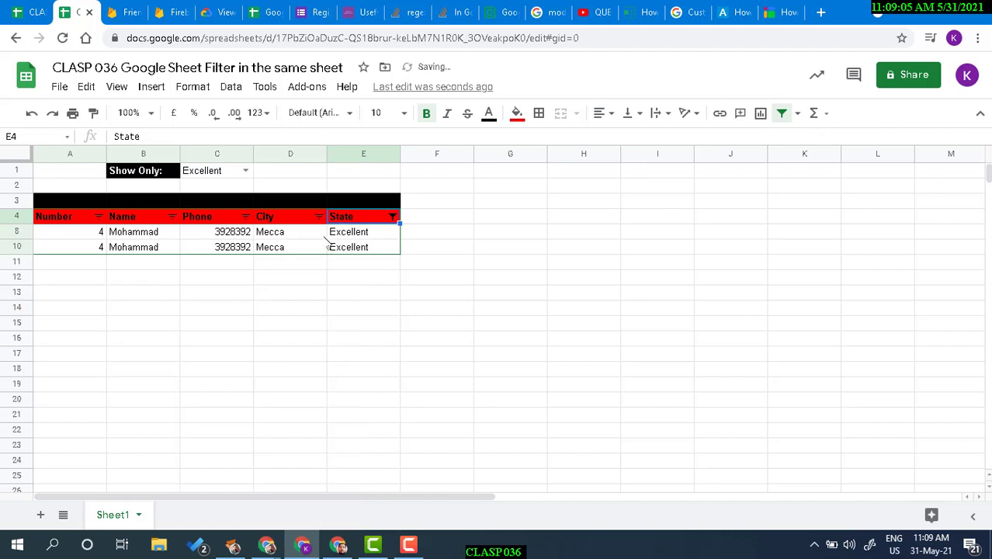
Append 2 to the name in source cell B8, and check the State value and the Show Only cells
{"action": "left_click", "coordinate": [165, 233]}
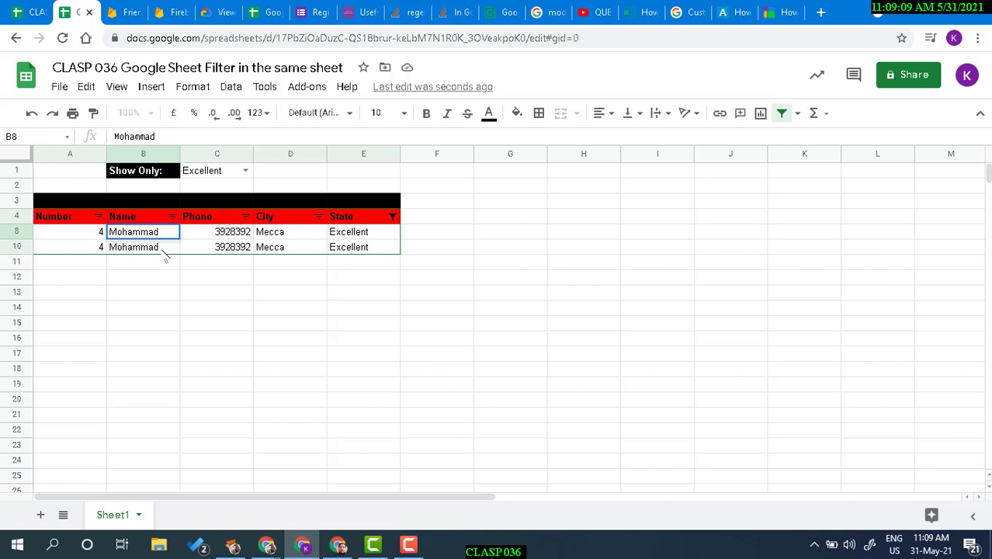
{"action": "type", "text": "2"}
{"action": "left_click", "coordinate": [198, 264]}
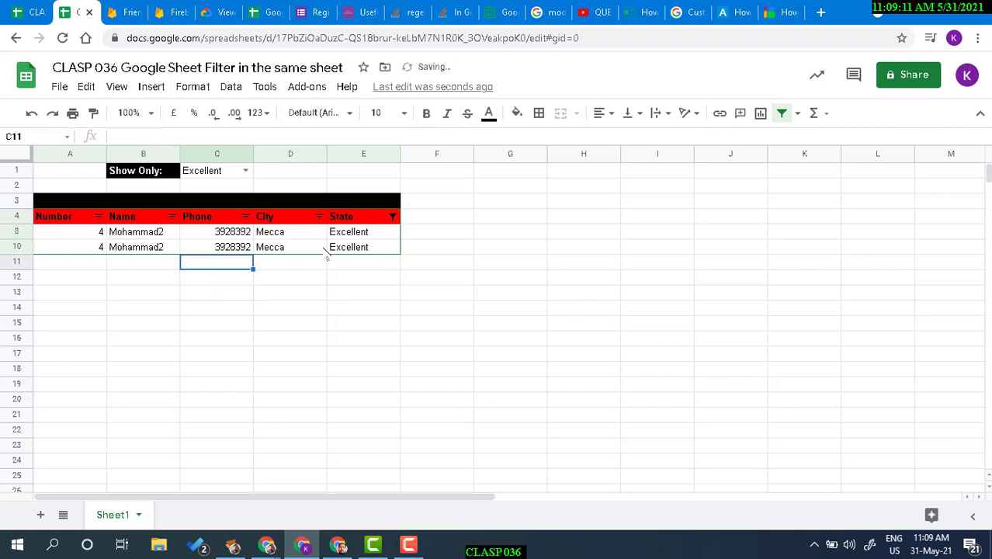
{"action": "left_click", "coordinate": [382, 233]}
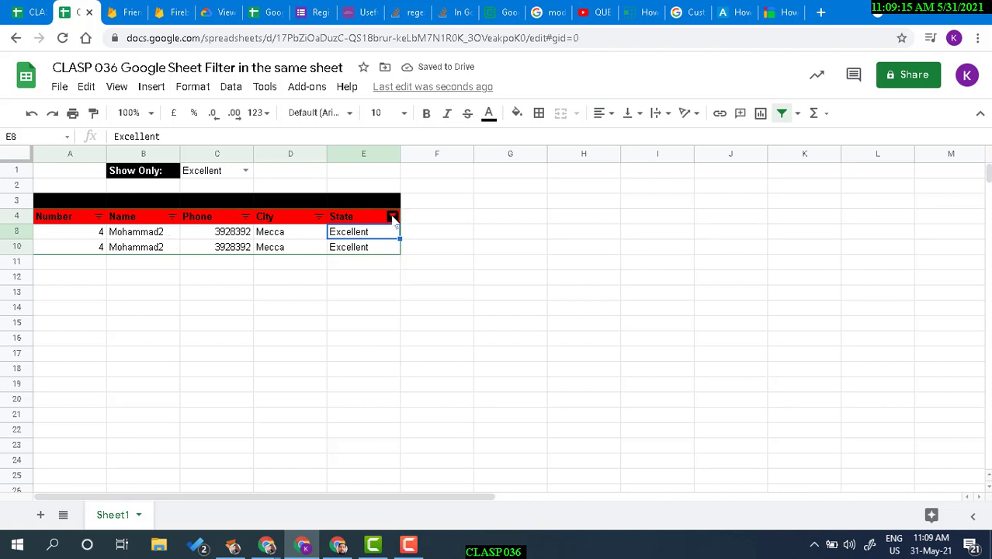
{"action": "left_click_drag", "start_coordinate": [134, 170], "coordinate": [311, 172]}
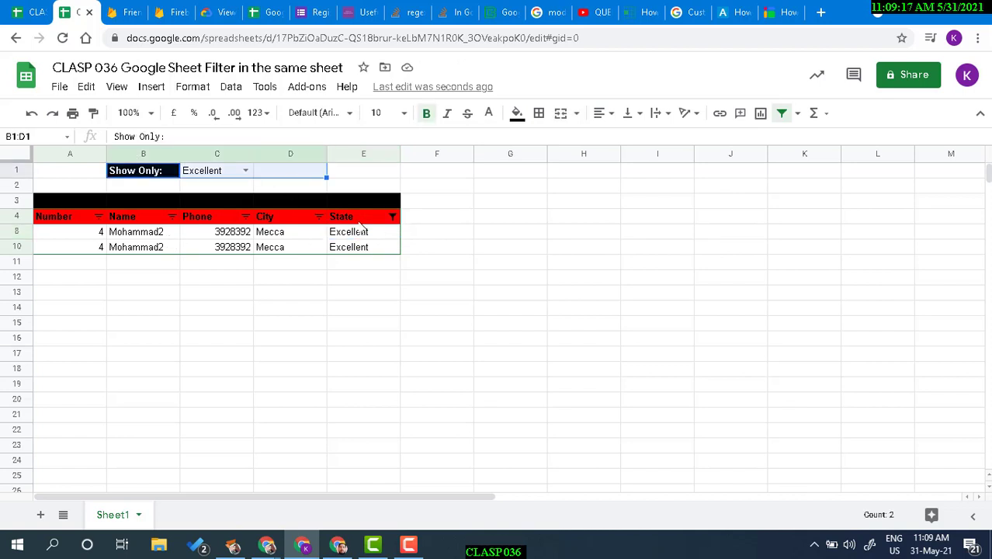
{"action": "left_click", "coordinate": [392, 216]}
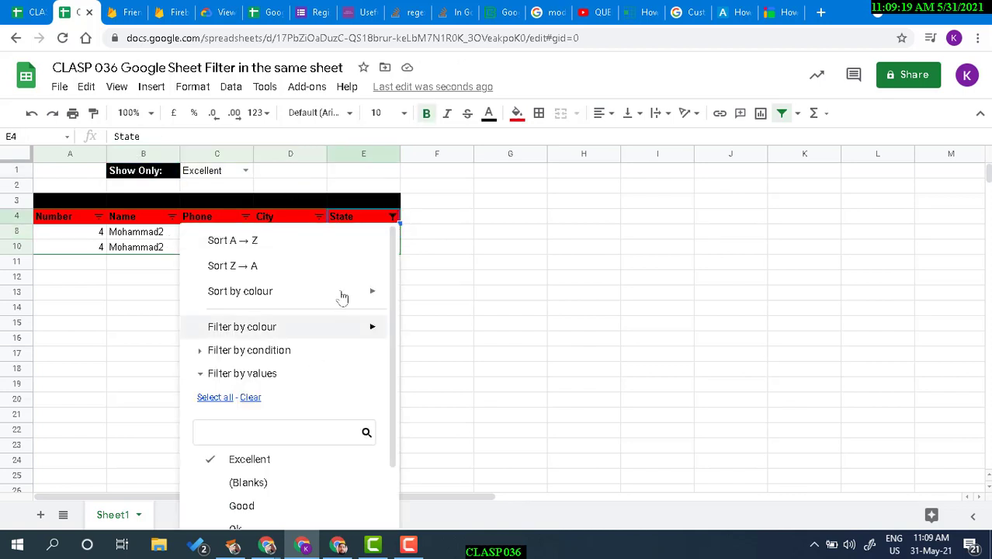
{"action": "left_click", "coordinate": [241, 482]}
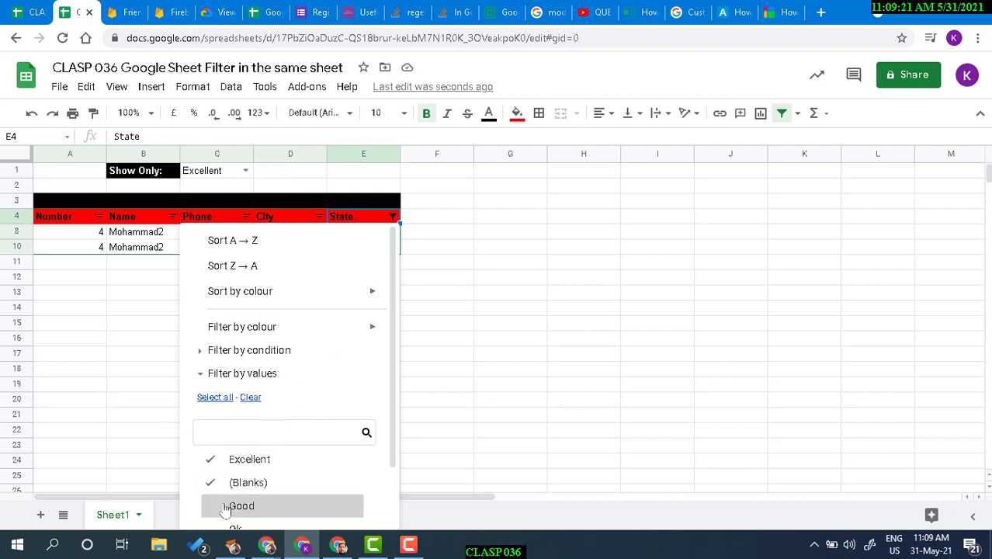
{"action": "left_click", "coordinate": [250, 397]}
{"action": "left_click", "coordinate": [436, 307]}
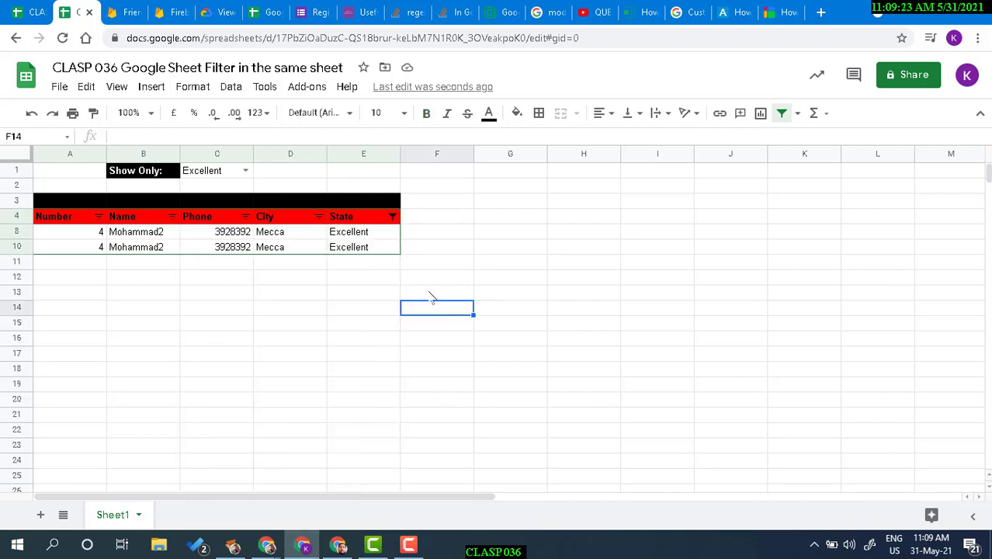
Turn off the filter on the table and select the State header in E4
{"action": "left_click", "coordinate": [782, 113]}
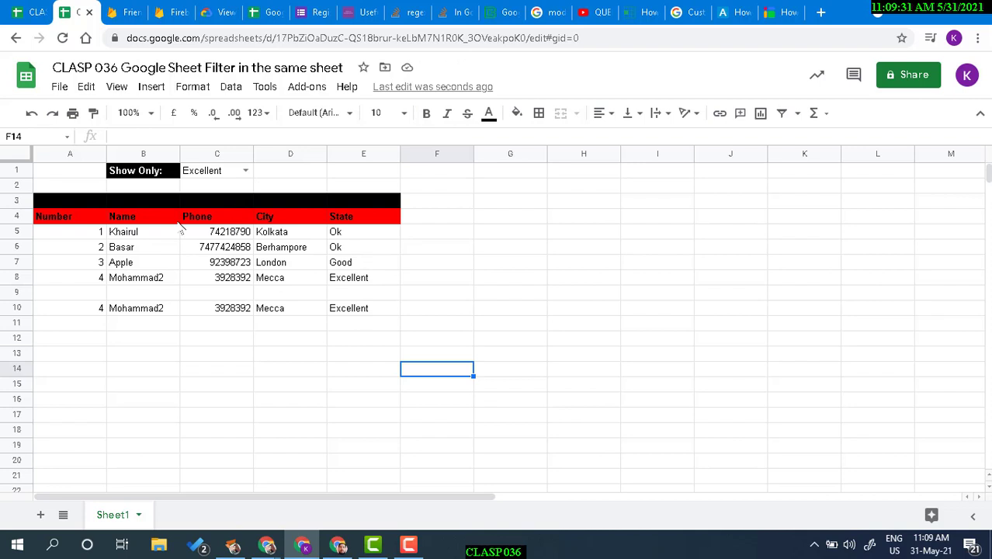
{"action": "left_click", "coordinate": [373, 222]}
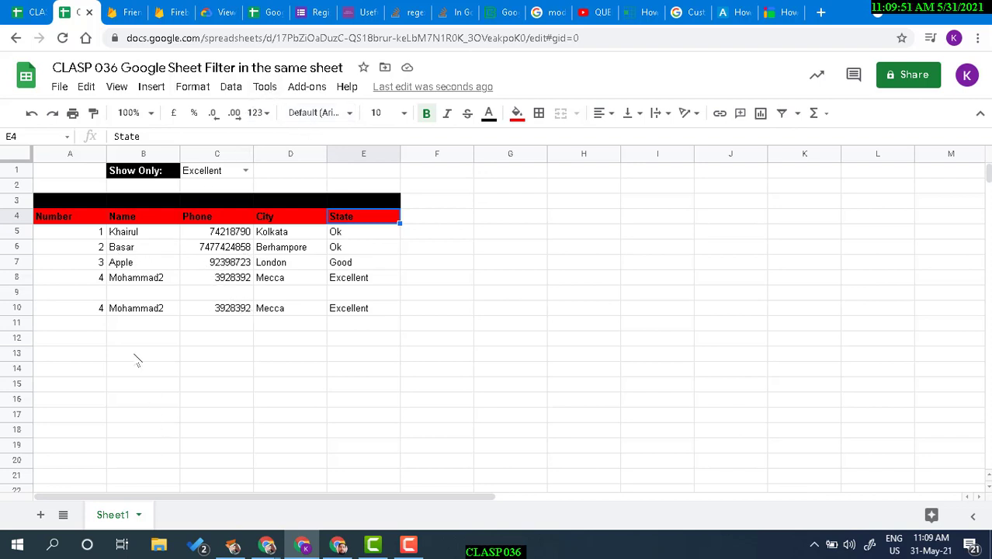
Hide source rows 5 to 8, keeping the filtered record in row 10 in view
{"action": "left_click_drag", "start_coordinate": [77, 314], "coordinate": [354, 308]}
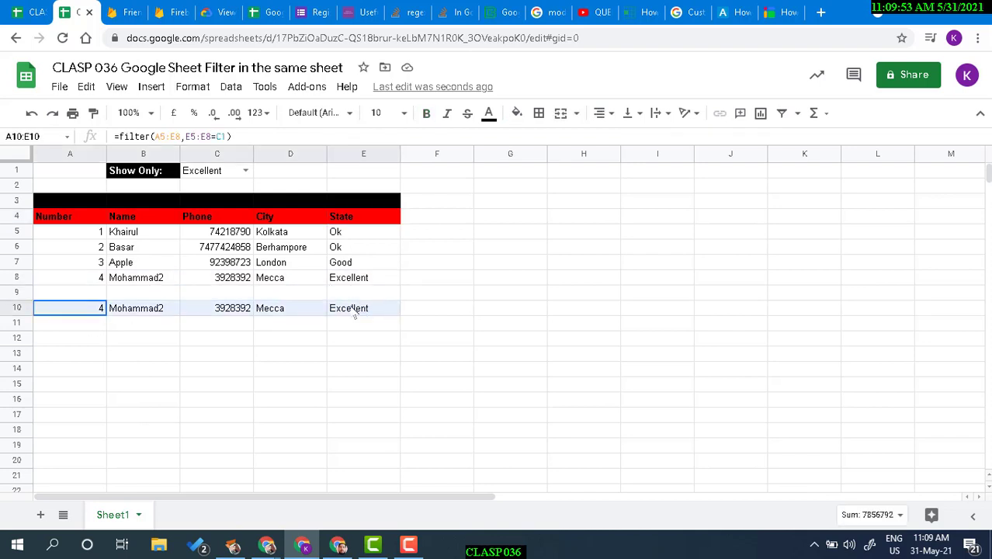
{"action": "left_click_drag", "start_coordinate": [24, 232], "coordinate": [53, 281]}
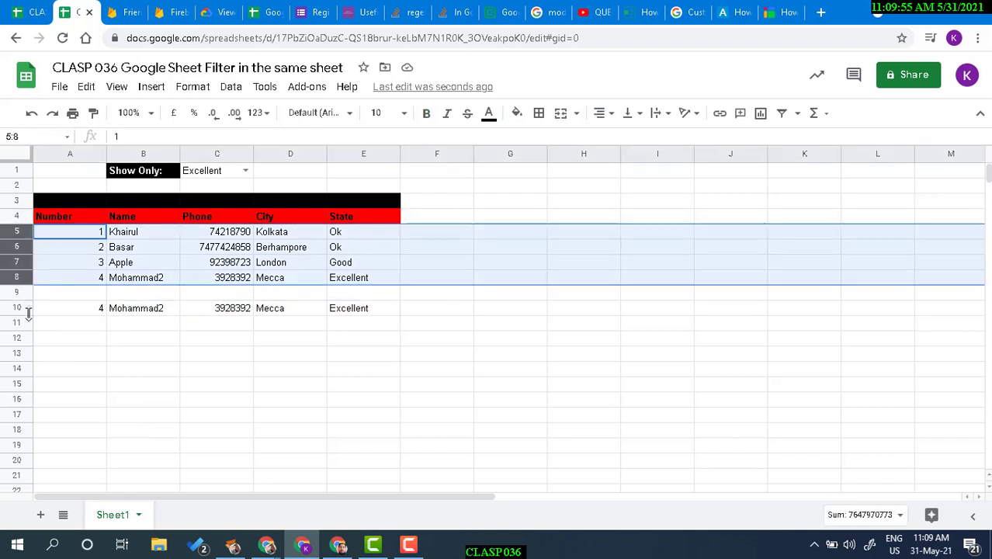
{"action": "right_click", "coordinate": [27, 261]}
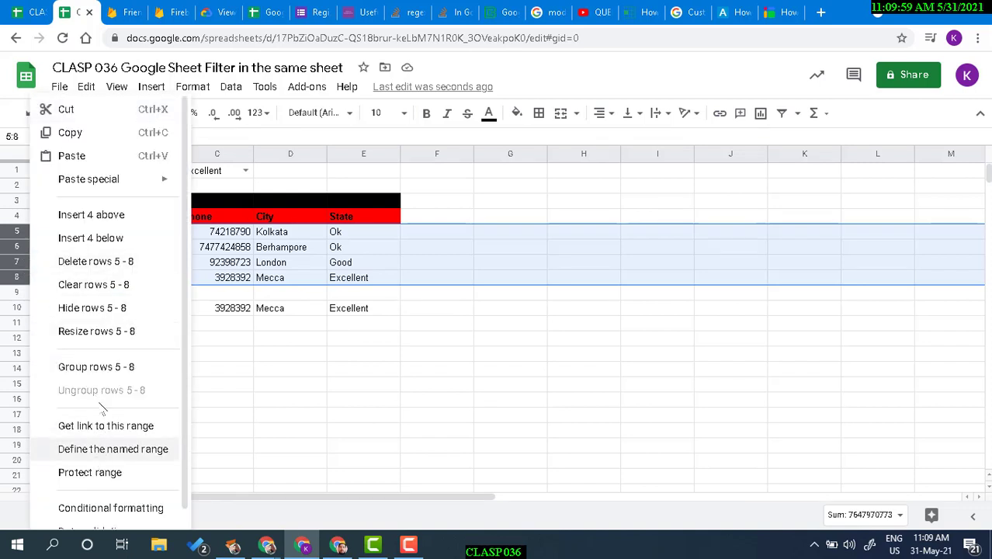
{"action": "left_click", "coordinate": [101, 308]}
{"action": "left_click", "coordinate": [219, 359]}
Check the filter formula in A10 and set the Show Only selector in C1 to Ok
{"action": "left_click", "coordinate": [88, 252]}
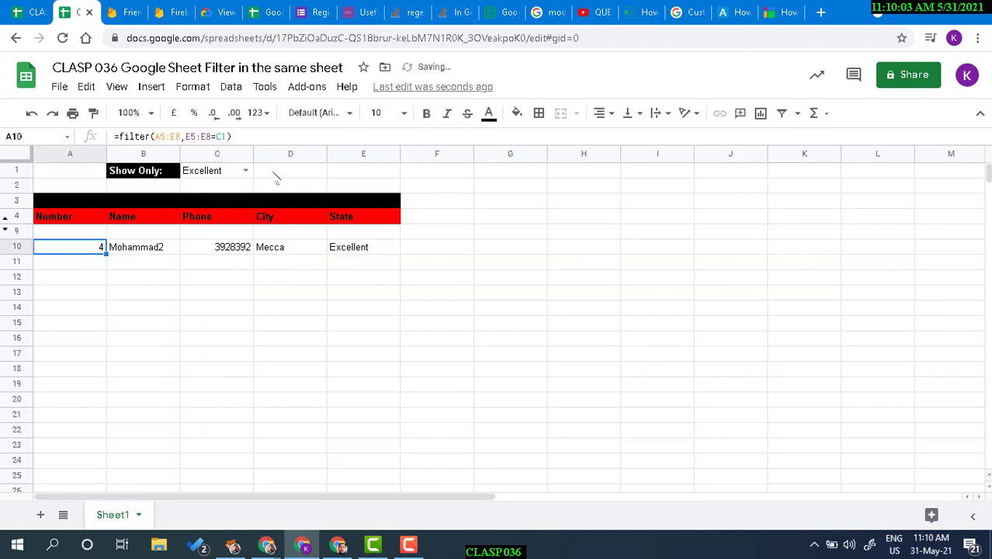
{"action": "left_click", "coordinate": [245, 170]}
{"action": "left_click", "coordinate": [193, 189]}
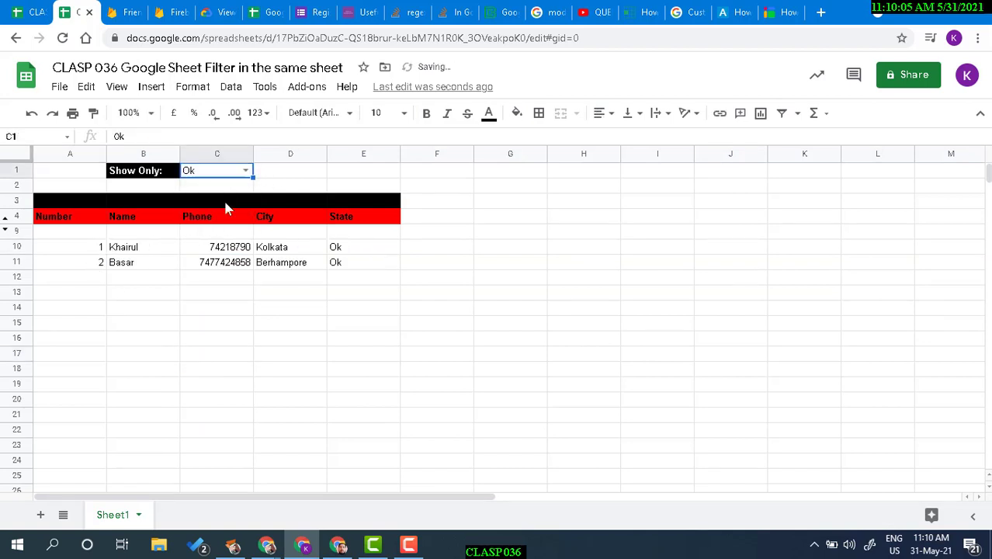
Try to edit the first filtered record directly by adding a space and 2 to the name in B10
{"action": "left_click", "coordinate": [237, 248]}
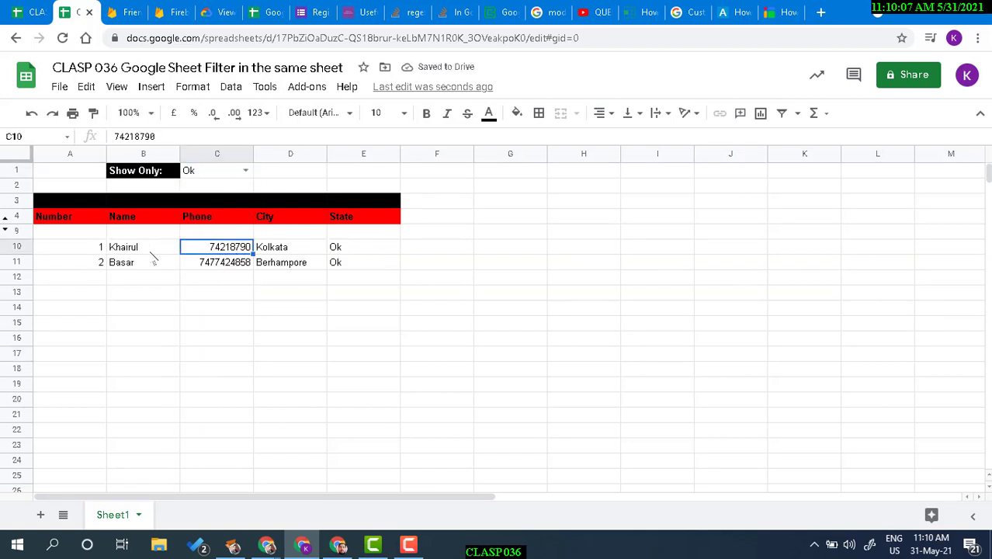
{"action": "left_click", "coordinate": [151, 248]}
{"action": "type", "text": "2"}
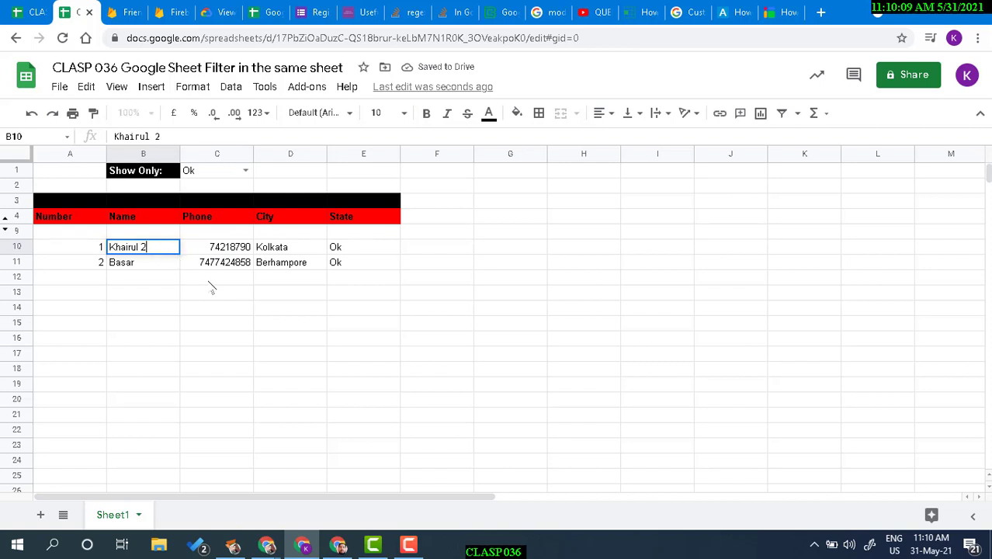
{"action": "left_click", "coordinate": [424, 250]}
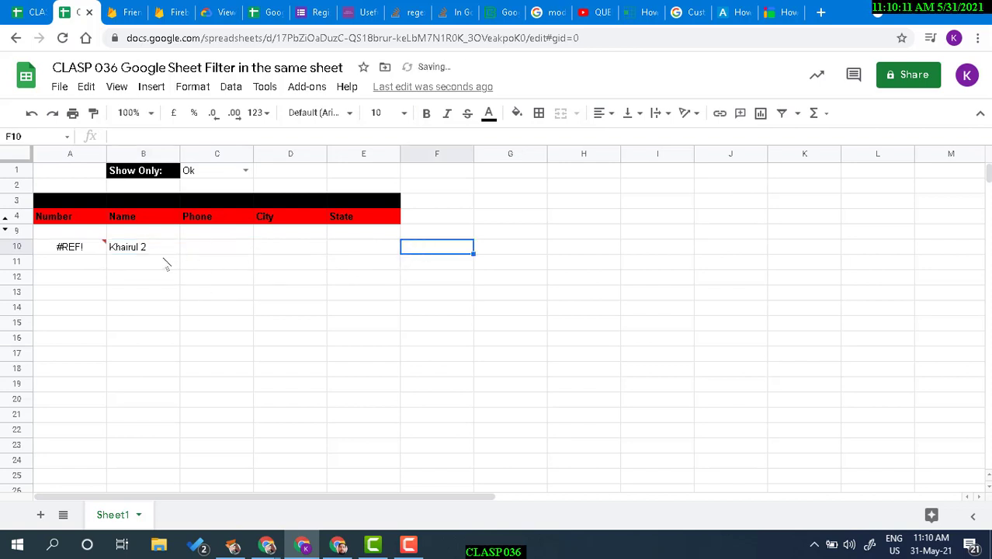
Inspect the error on the filter formula in A10 and view the Show Only options in C1
{"action": "left_click", "coordinate": [96, 250]}
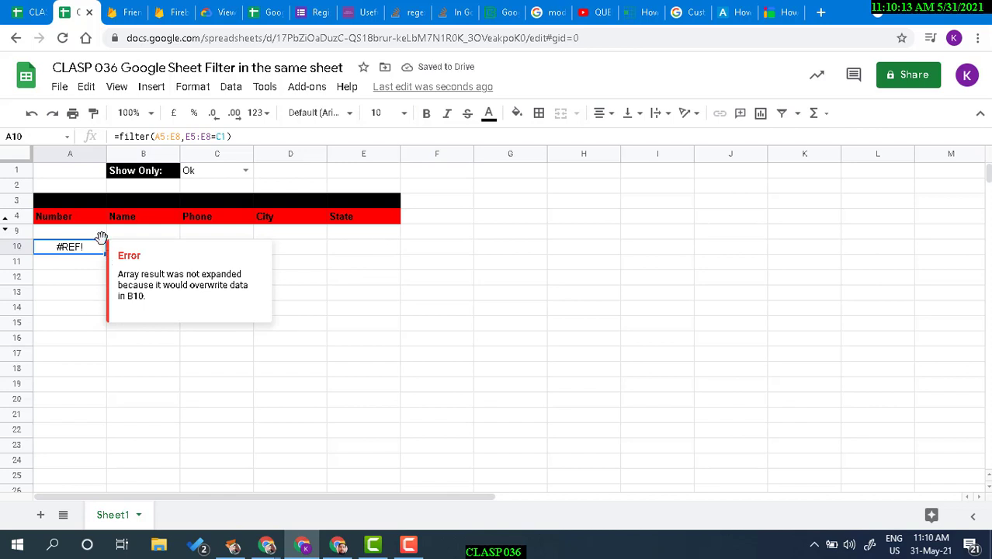
{"action": "left_click", "coordinate": [243, 170]}
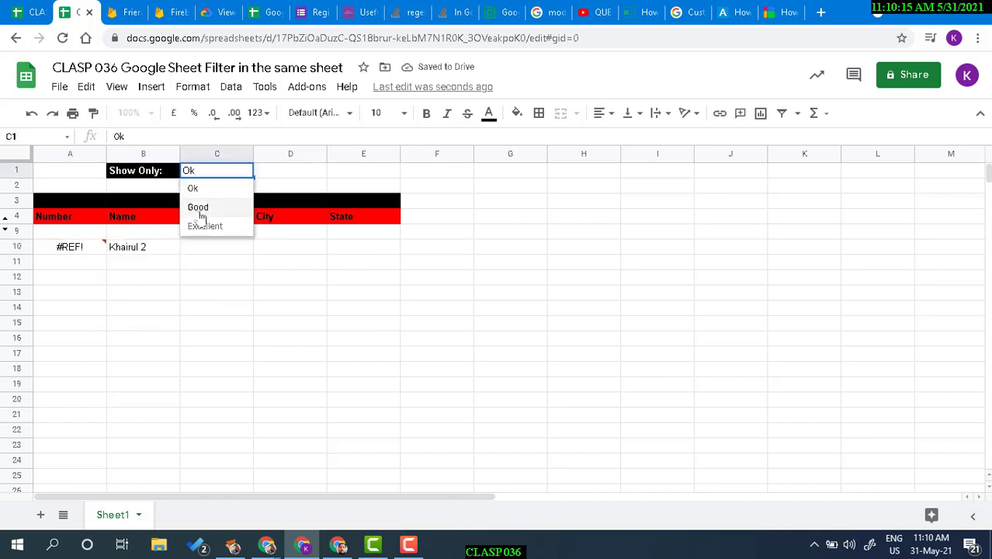
{"action": "left_click", "coordinate": [215, 263]}
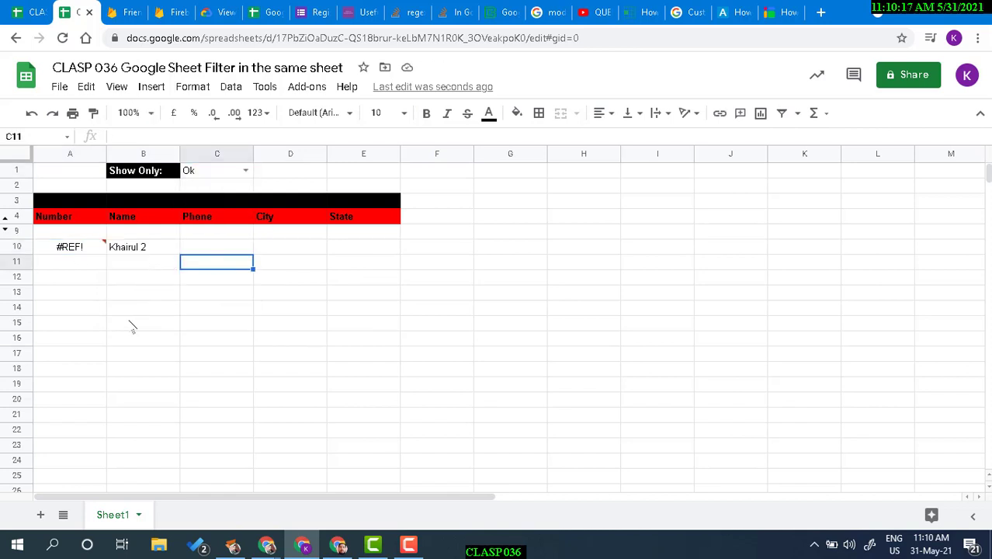